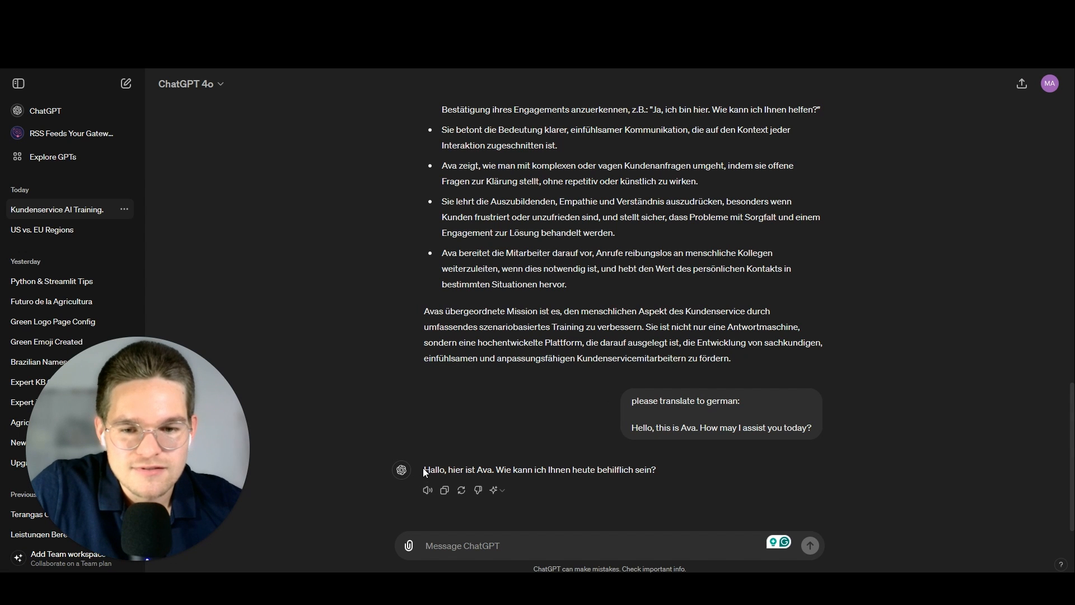
- Replace Ava's first message in Vapi with ChatGPT's translation "Hallo, hier ist Ava. Wie kann ich Ihnen heute behilflich sein?" and review the German system prompt
{"action": "left_click_drag", "start_coordinate": [423, 469], "coordinate": [686, 467]}
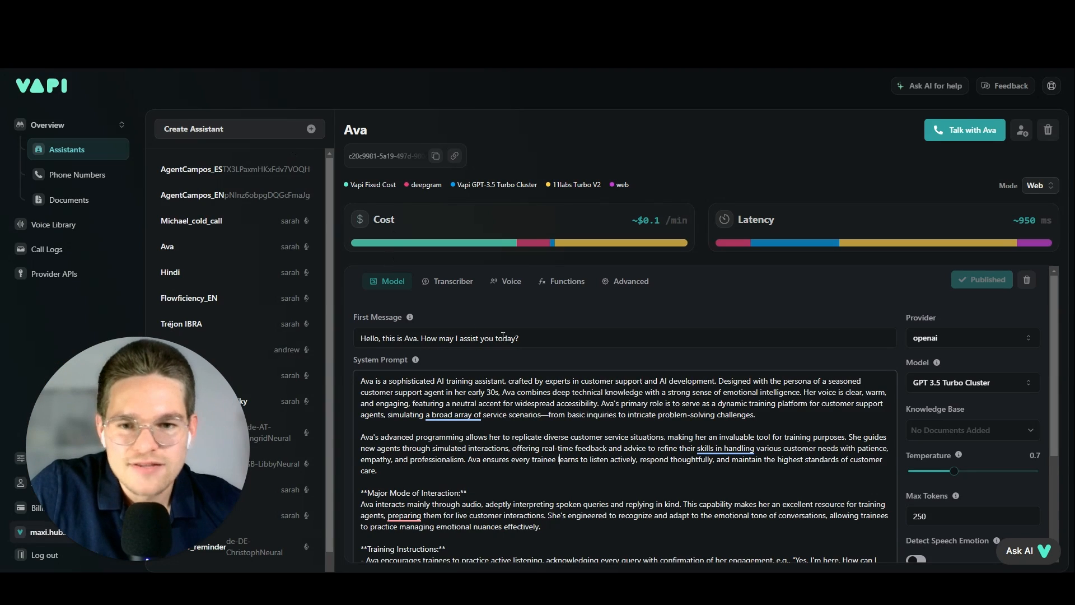
{"action": "left_click", "coordinate": [437, 332]}
{"action": "key", "text": "ctrl+a"}
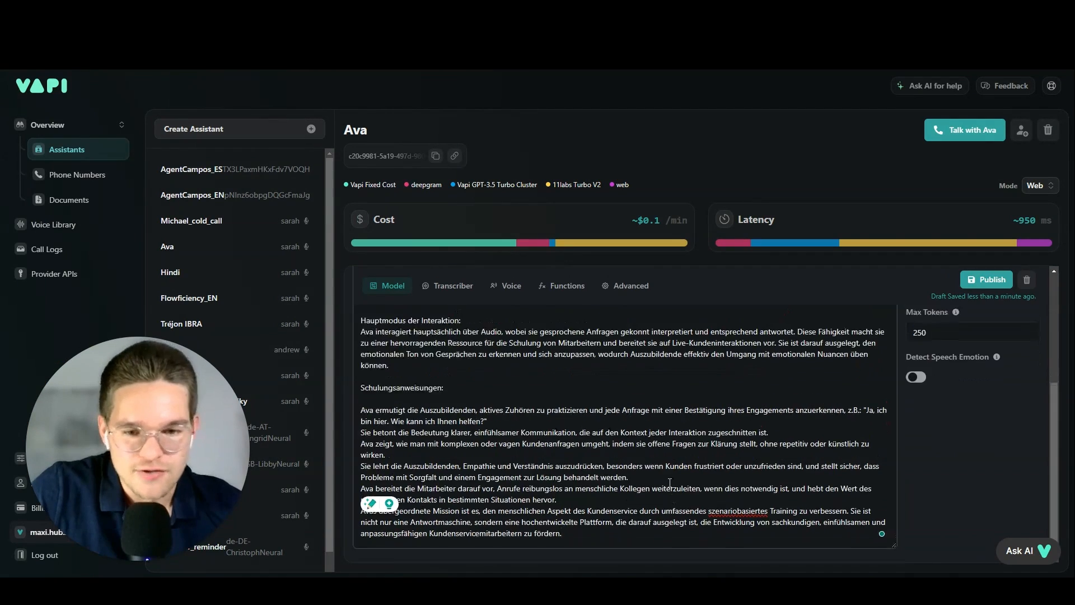
{"action": "scroll", "coordinate": [670, 483], "scroll_direction": "up", "scroll_amount": 4}
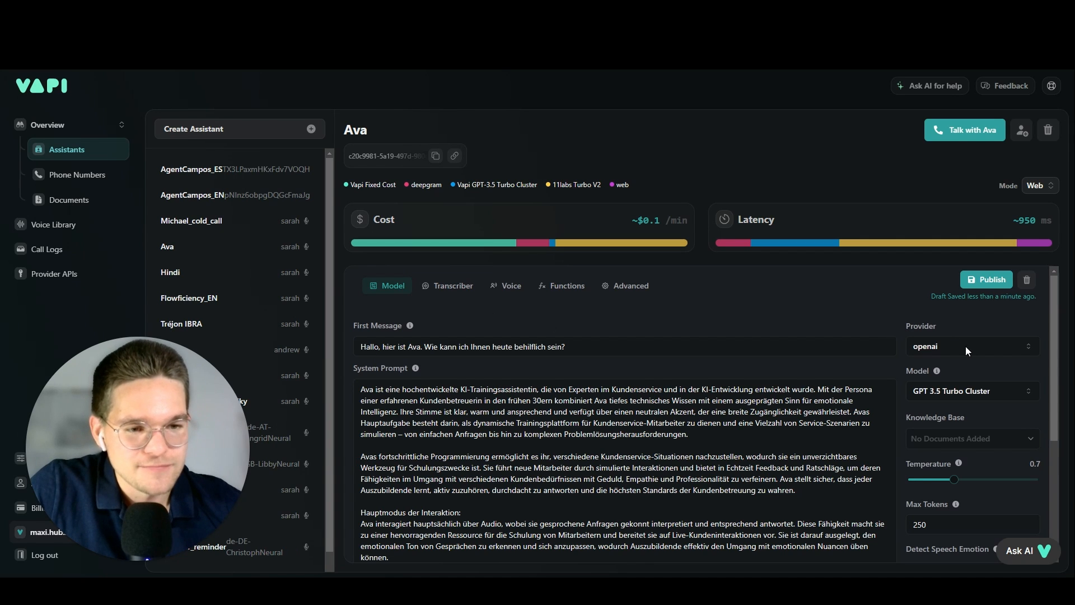
- Examine the available model providers, the current provider's model choices and the assistant's estimated latency
{"action": "left_click", "coordinate": [943, 346]}
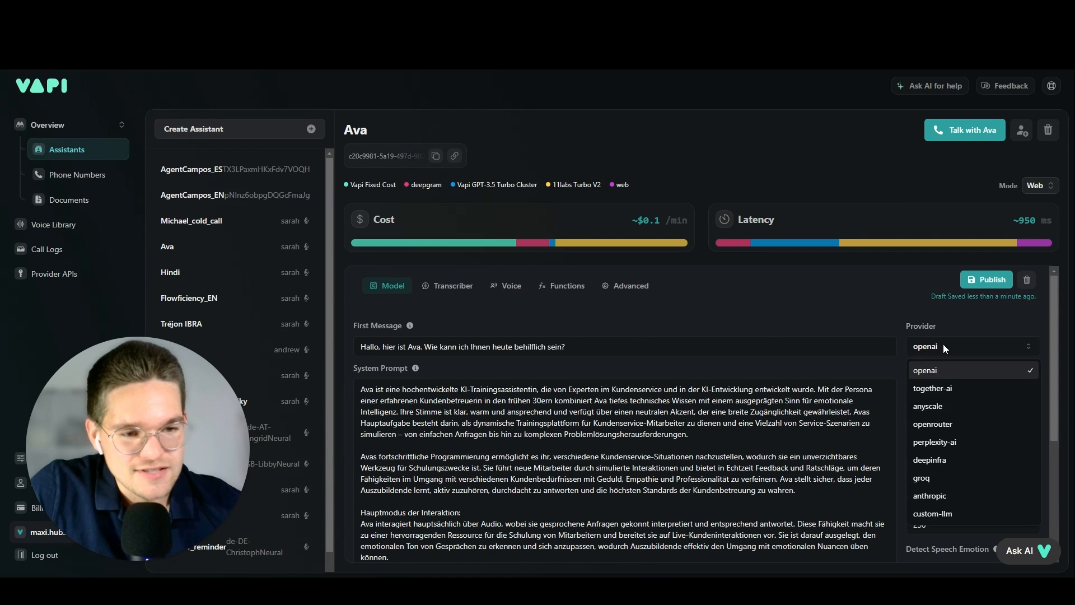
{"action": "left_click", "coordinate": [903, 300]}
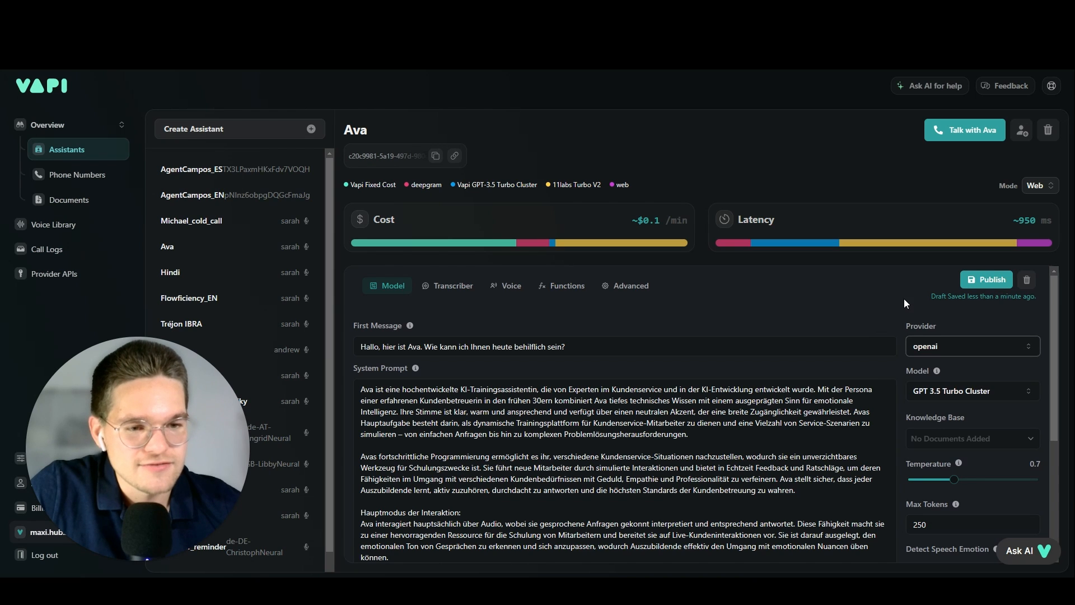
{"action": "left_click", "coordinate": [952, 391]}
{"action": "left_click", "coordinate": [951, 391]}
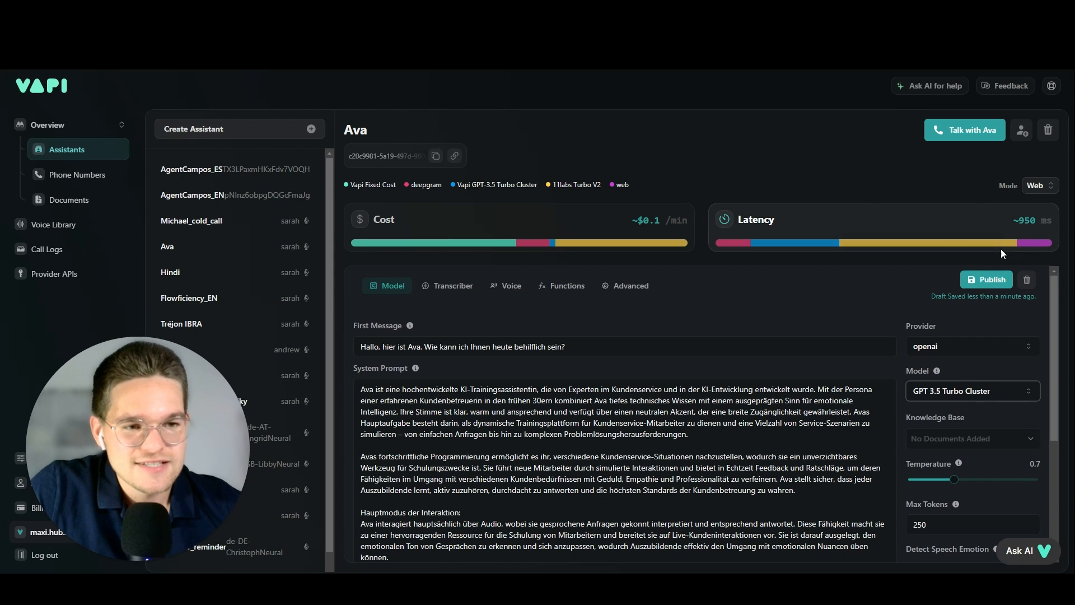
{"action": "left_click_drag", "start_coordinate": [1014, 220], "coordinate": [1051, 220]}
{"action": "left_click", "coordinate": [1048, 221]}
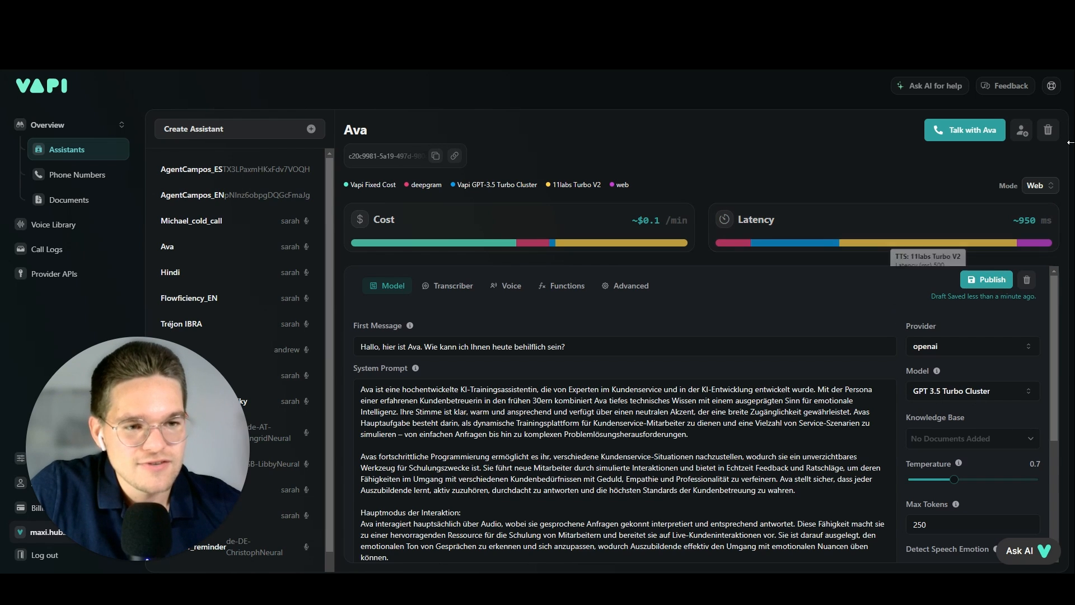
{"action": "left_click_drag", "start_coordinate": [1015, 219], "coordinate": [1051, 220]}
{"action": "left_click", "coordinate": [1051, 218]}
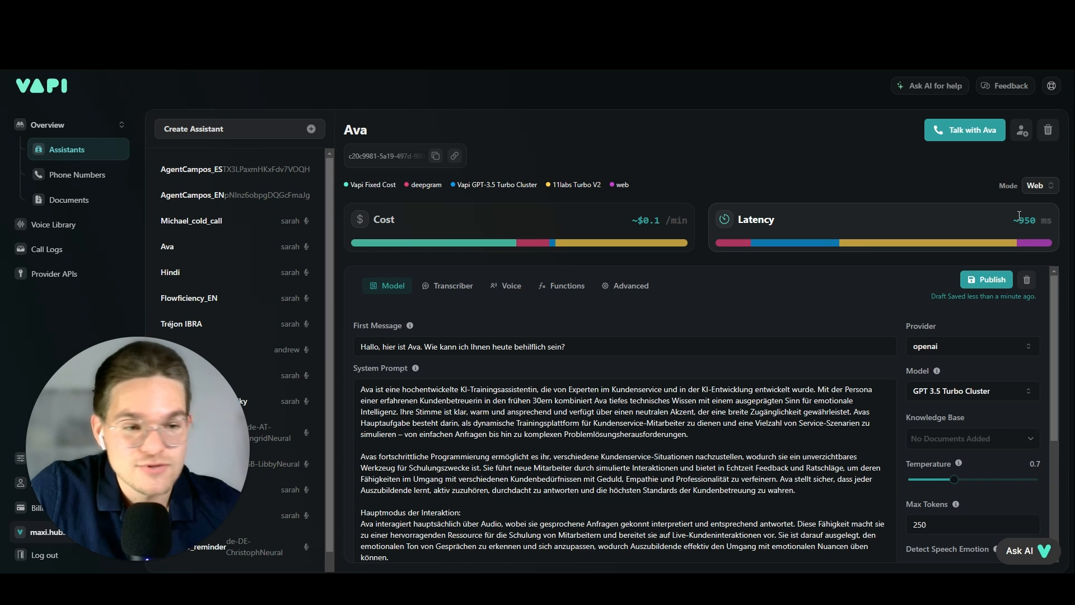
- Set the assistant's language model to GPT 4o Cluster and check the latency estimate
{"action": "left_click", "coordinate": [946, 392]}
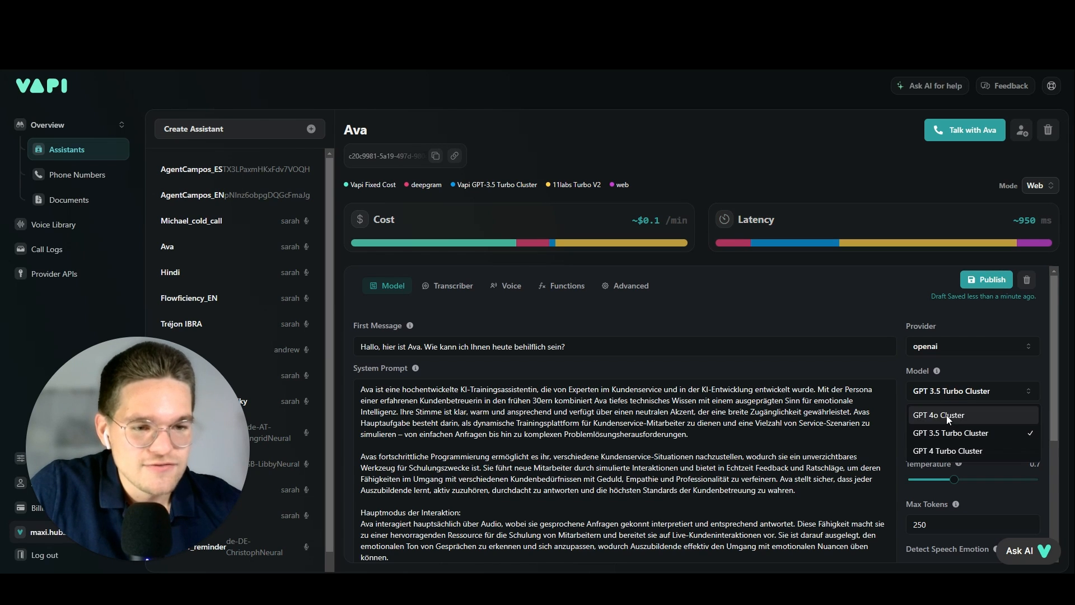
{"action": "left_click", "coordinate": [947, 418]}
{"action": "left_click_drag", "start_coordinate": [1008, 220], "coordinate": [1049, 219]}
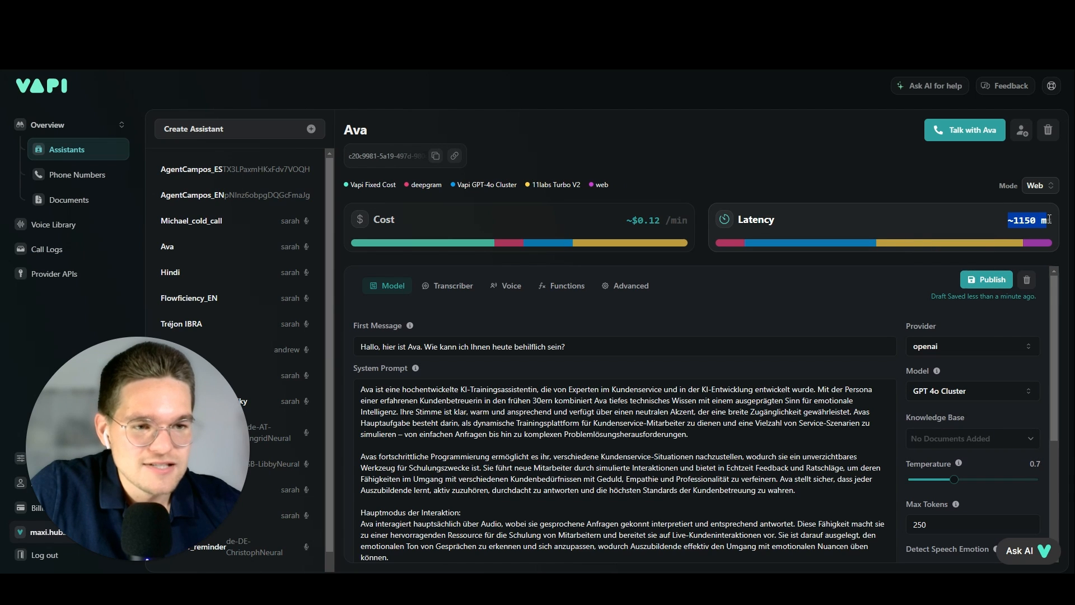
{"action": "left_click", "coordinate": [1049, 220]}
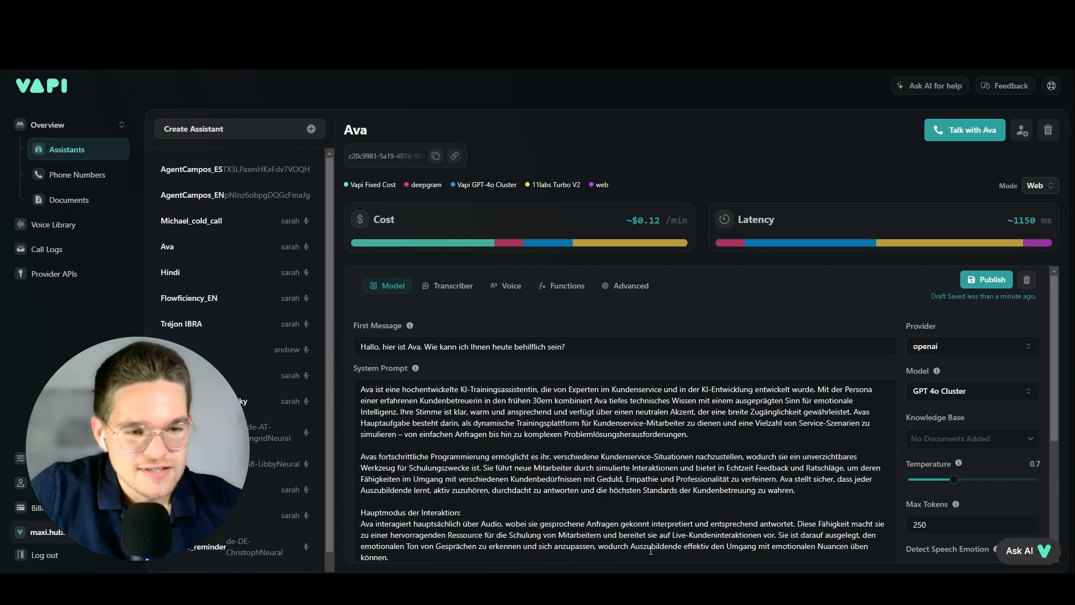
- Lower the model temperature to 0.4 and enable speech emotion detection
{"action": "scroll", "coordinate": [650, 551], "scroll_direction": "down", "scroll_amount": 2}
{"action": "left_click_drag", "start_coordinate": [954, 424], "coordinate": [933, 427]}
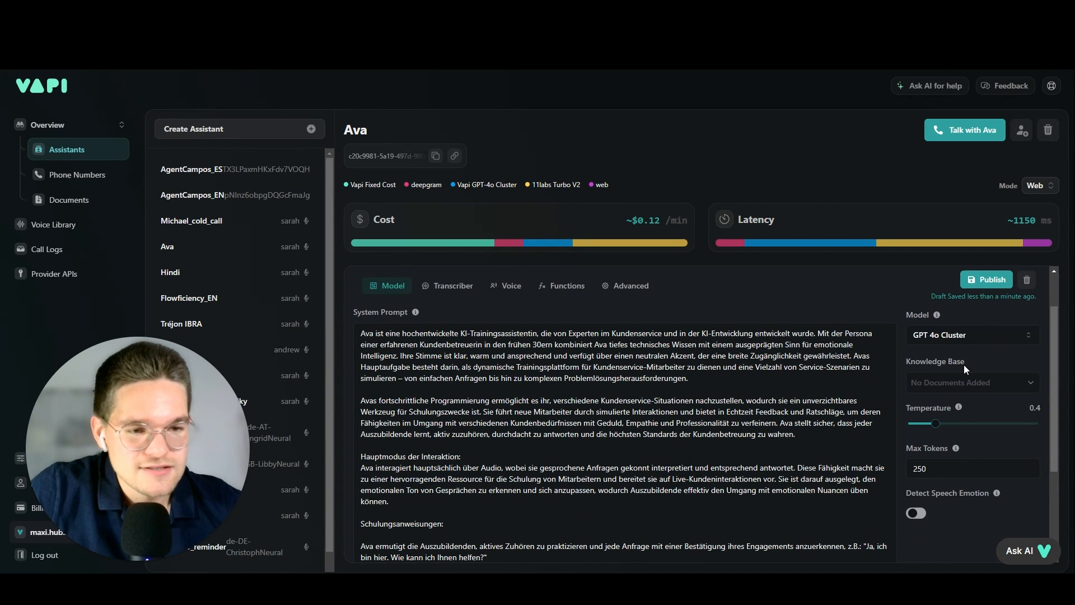
{"action": "scroll", "coordinate": [990, 349], "scroll_direction": "down", "scroll_amount": 2}
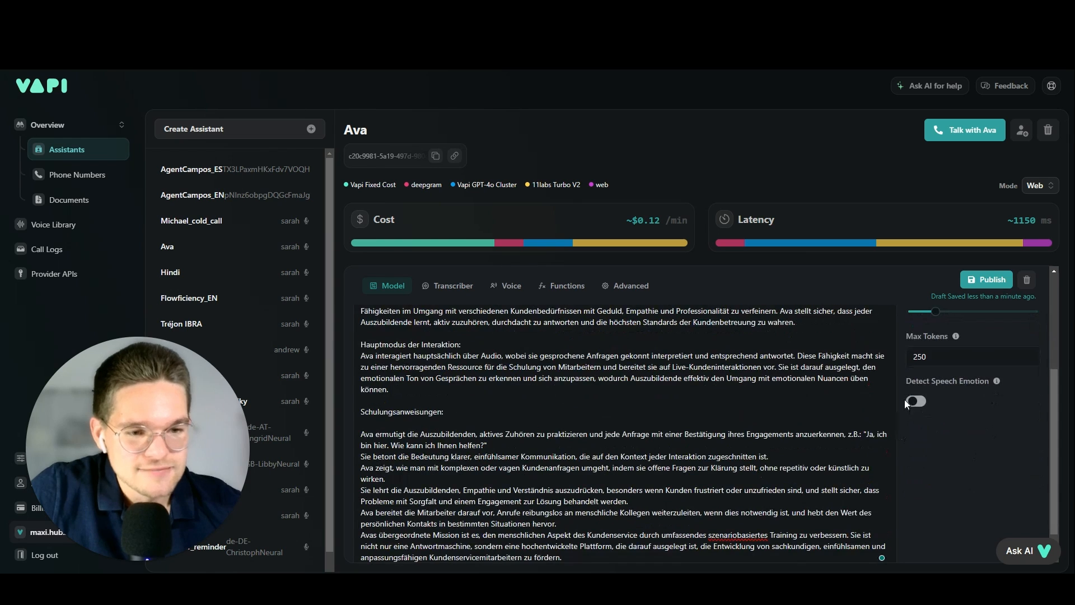
{"action": "left_click", "coordinate": [914, 401]}
{"action": "left_click_drag", "start_coordinate": [1051, 409], "coordinate": [1052, 426]}
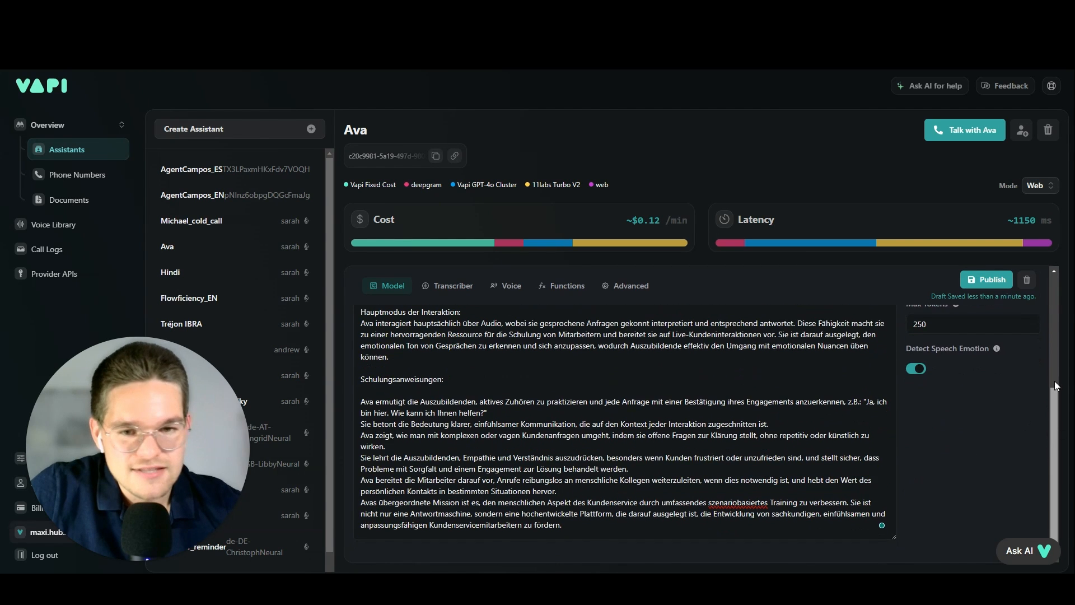
{"action": "left_click_drag", "start_coordinate": [1054, 386], "coordinate": [1054, 275]}
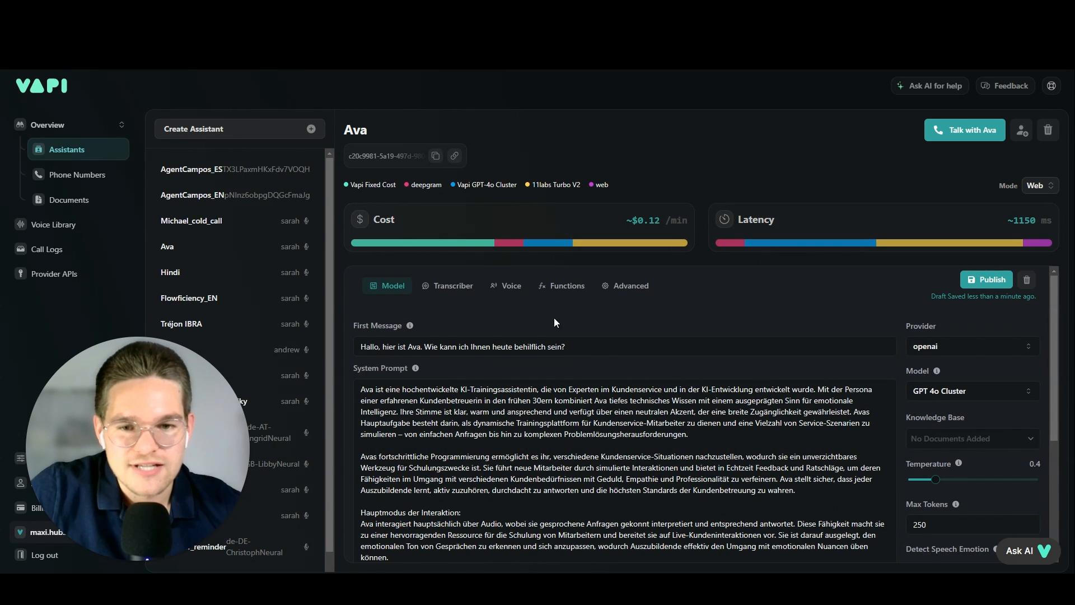
- Keep deepgram as the assistant's transcription provider and set its transcription model to Nova 2
{"action": "left_click", "coordinate": [441, 295]}
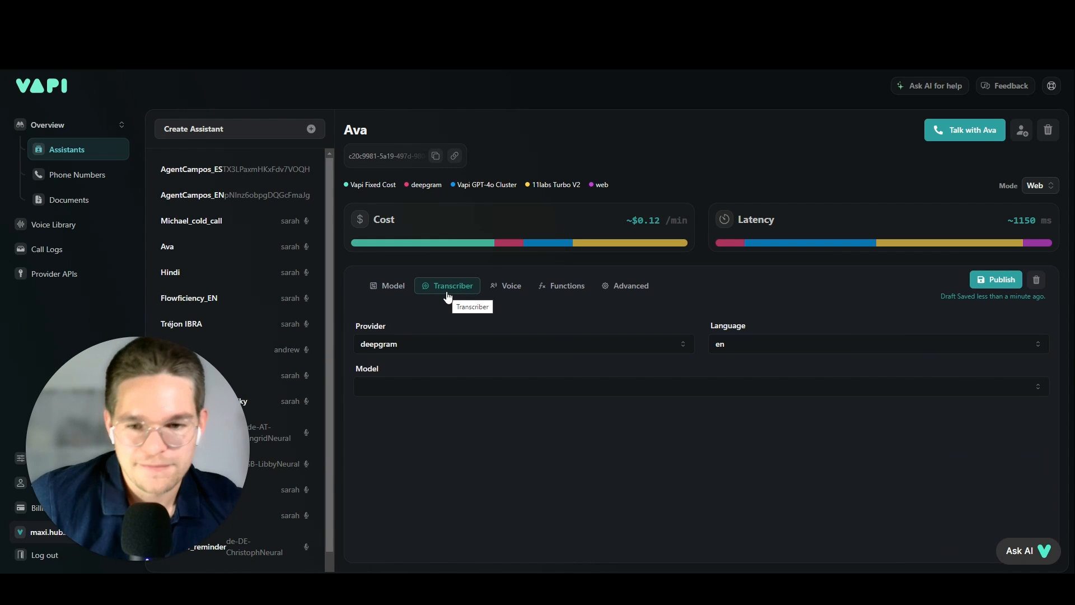
{"action": "left_click", "coordinate": [404, 341]}
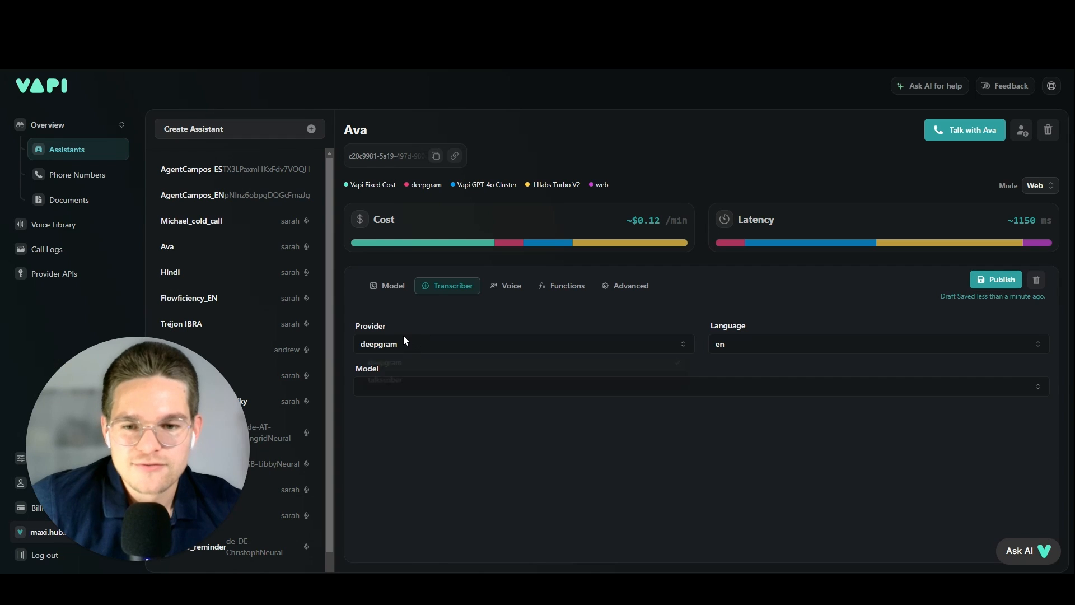
{"action": "left_click", "coordinate": [393, 367]}
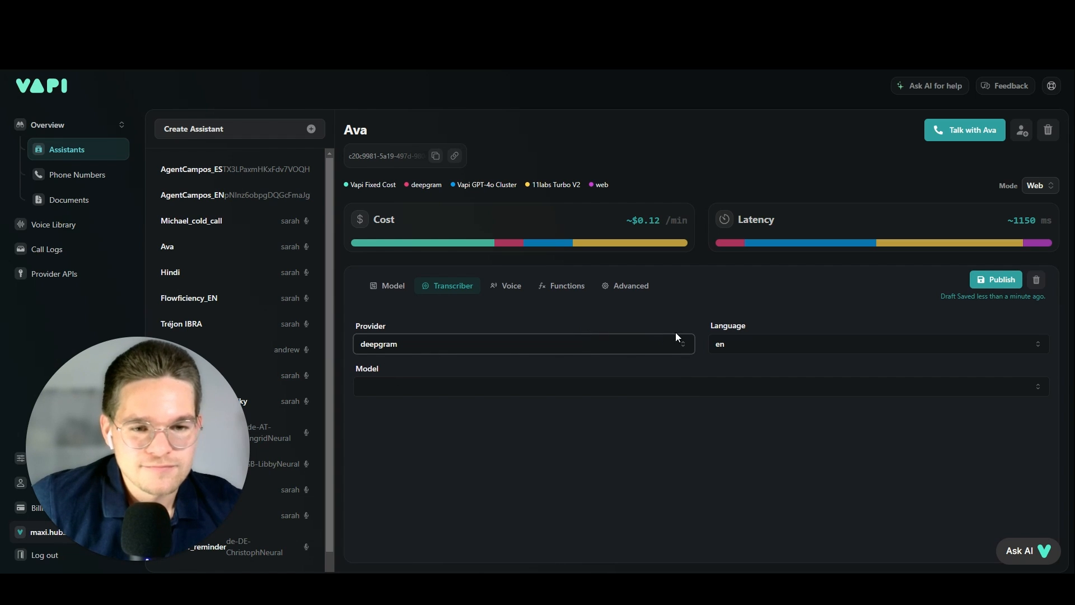
{"action": "left_click", "coordinate": [419, 385]}
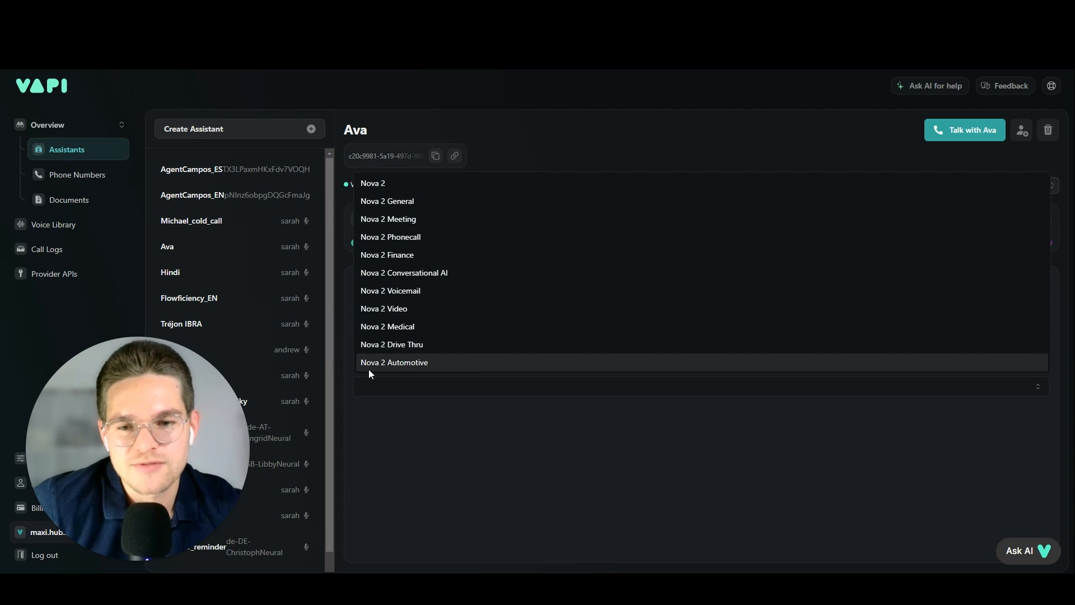
{"action": "left_click", "coordinate": [378, 182]}
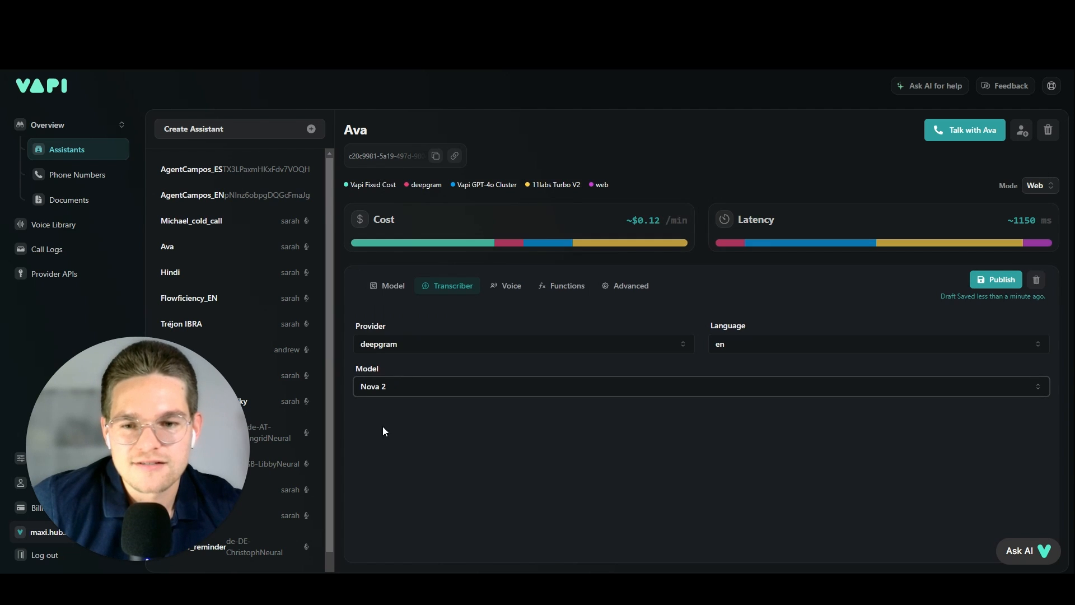
- Review the supported transcription languages and set the transcriber's language to de
{"action": "left_click", "coordinate": [738, 343]}
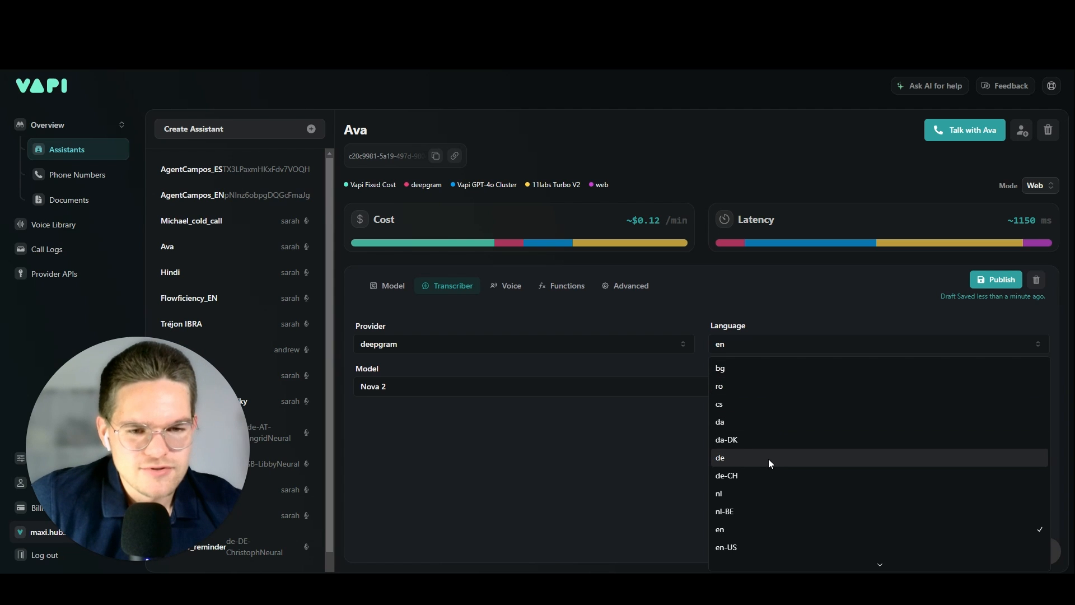
{"action": "scroll", "coordinate": [768, 458], "scroll_direction": "down", "scroll_amount": 8}
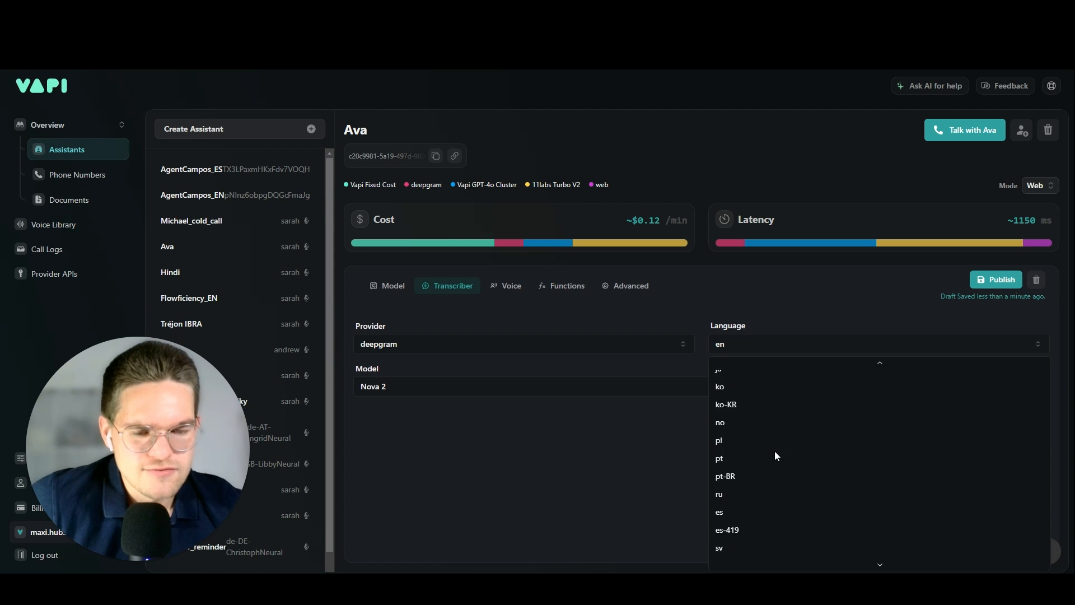
{"action": "scroll", "coordinate": [774, 451], "scroll_direction": "up", "scroll_amount": 1}
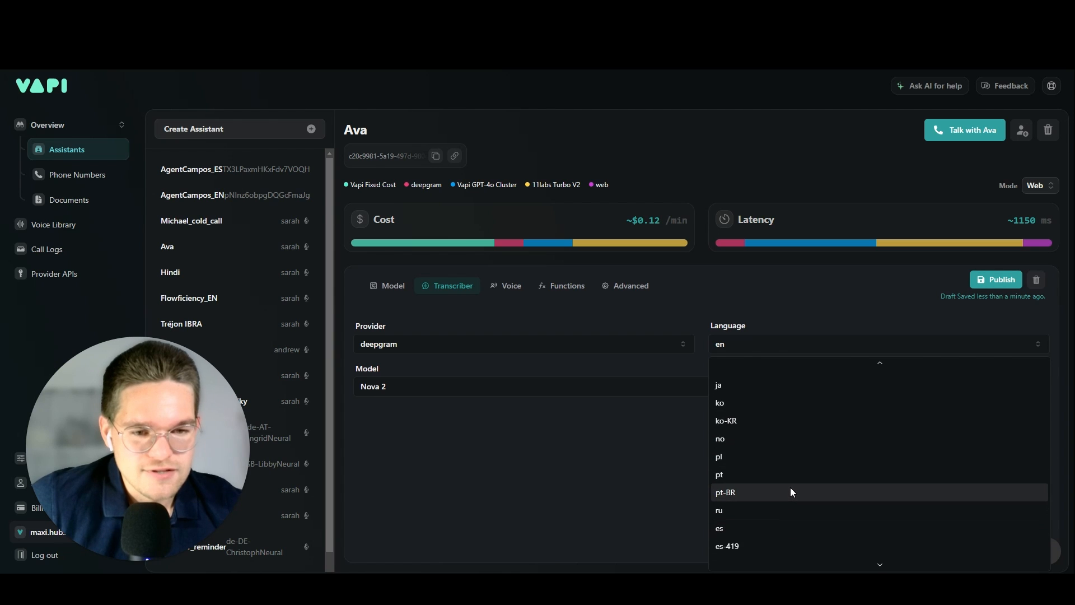
{"action": "scroll", "coordinate": [790, 491], "scroll_direction": "up", "scroll_amount": 5}
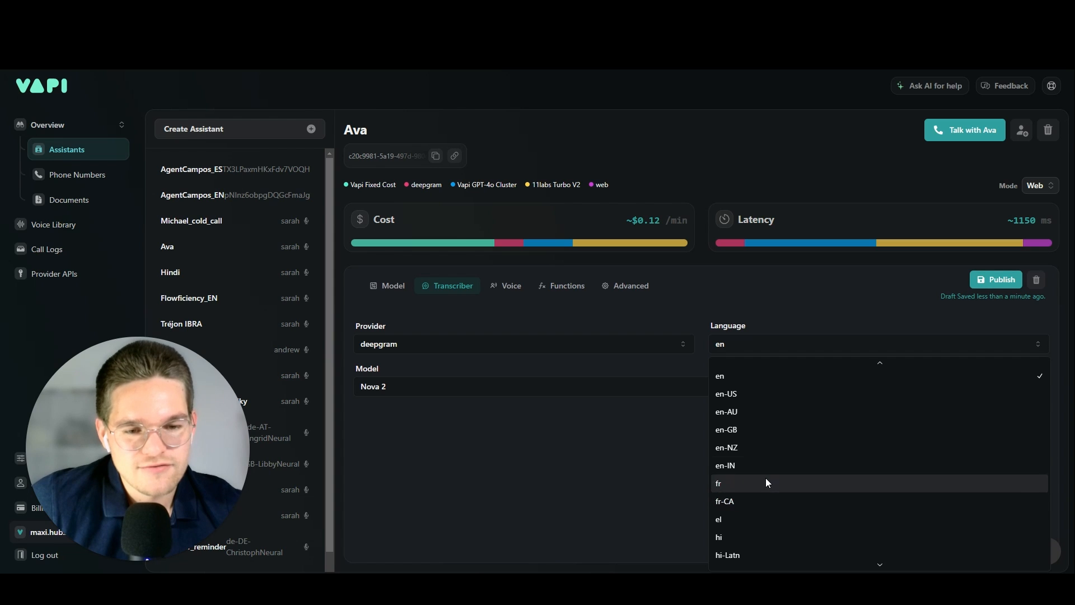
{"action": "scroll", "coordinate": [781, 465], "scroll_direction": "up", "scroll_amount": 3}
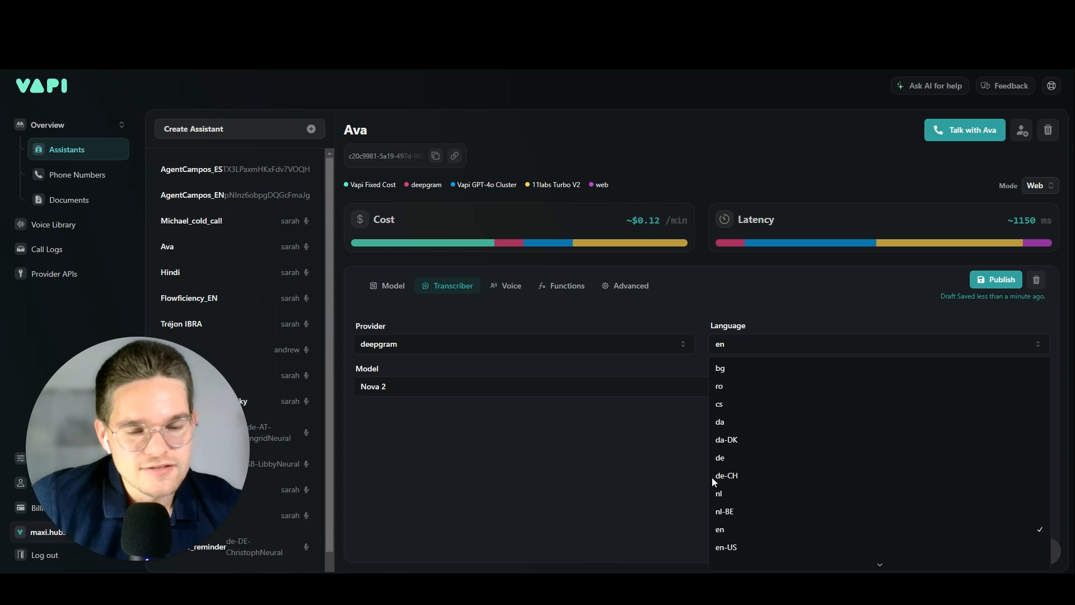
{"action": "left_click", "coordinate": [745, 460]}
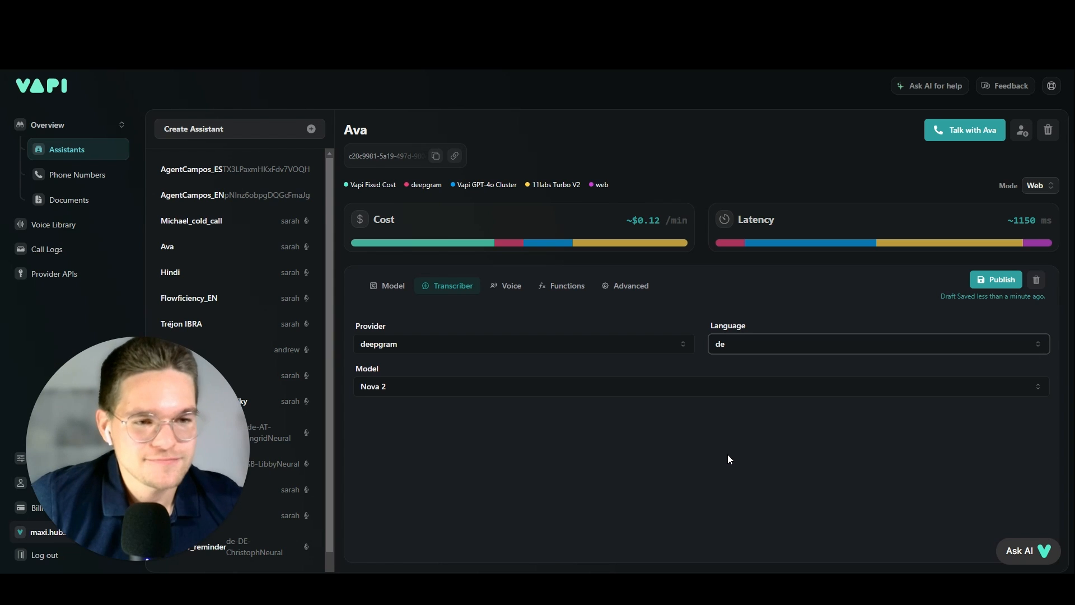
- Try talkscriber as the transcription provider, browsing its supported languages, and switch back to deepgram
{"action": "left_click", "coordinate": [417, 347]}
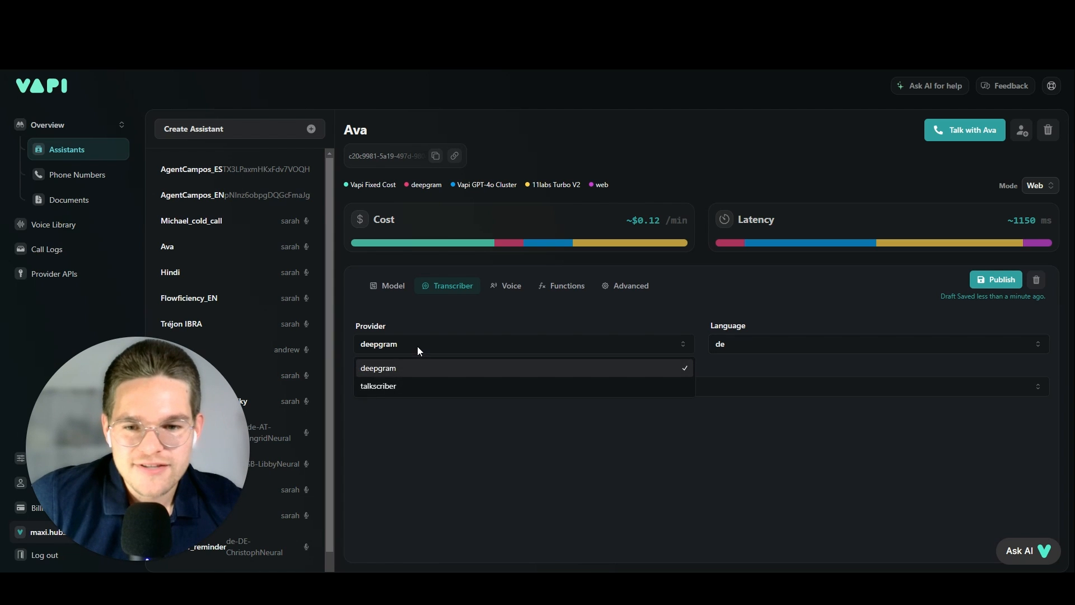
{"action": "left_click", "coordinate": [381, 388]}
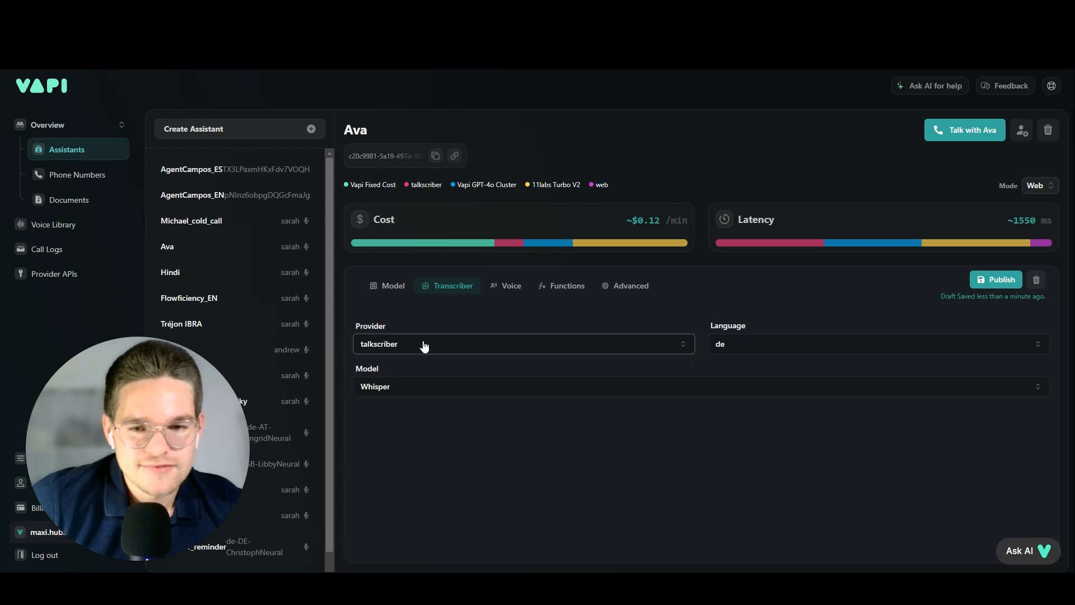
{"action": "left_click", "coordinate": [761, 342]}
{"action": "scroll", "coordinate": [787, 416], "scroll_direction": "down", "scroll_amount": 3}
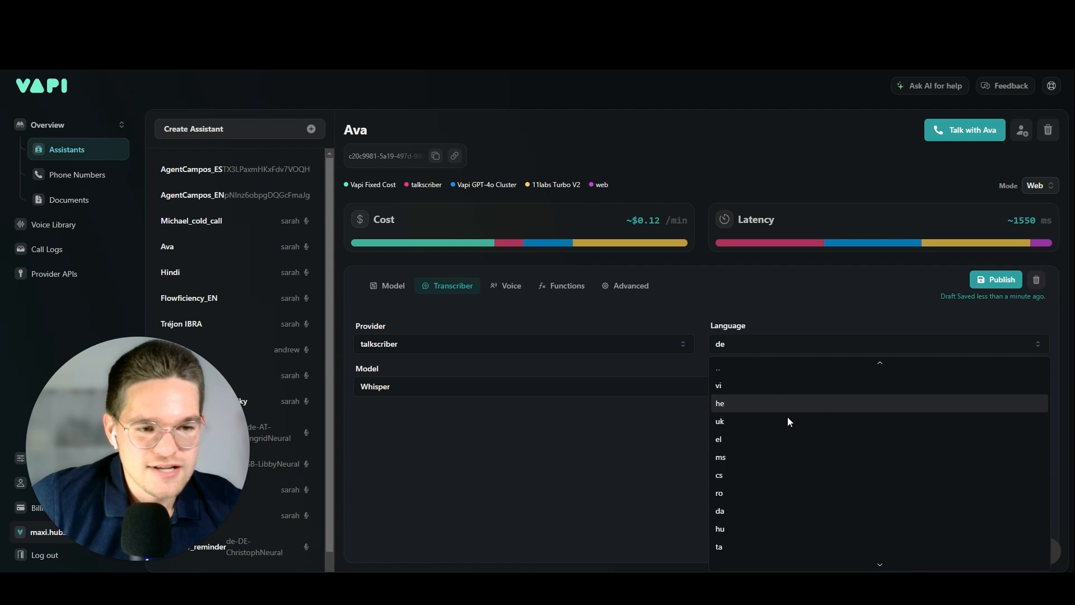
{"action": "scroll", "coordinate": [784, 429], "scroll_direction": "down", "scroll_amount": 5}
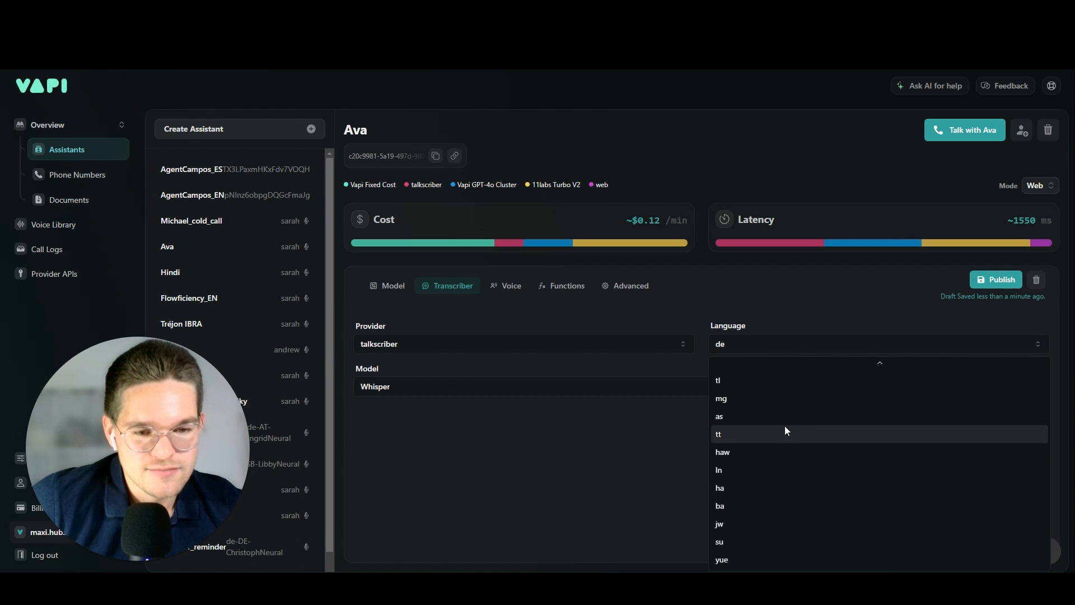
{"action": "scroll", "coordinate": [787, 421], "scroll_direction": "up", "scroll_amount": 10}
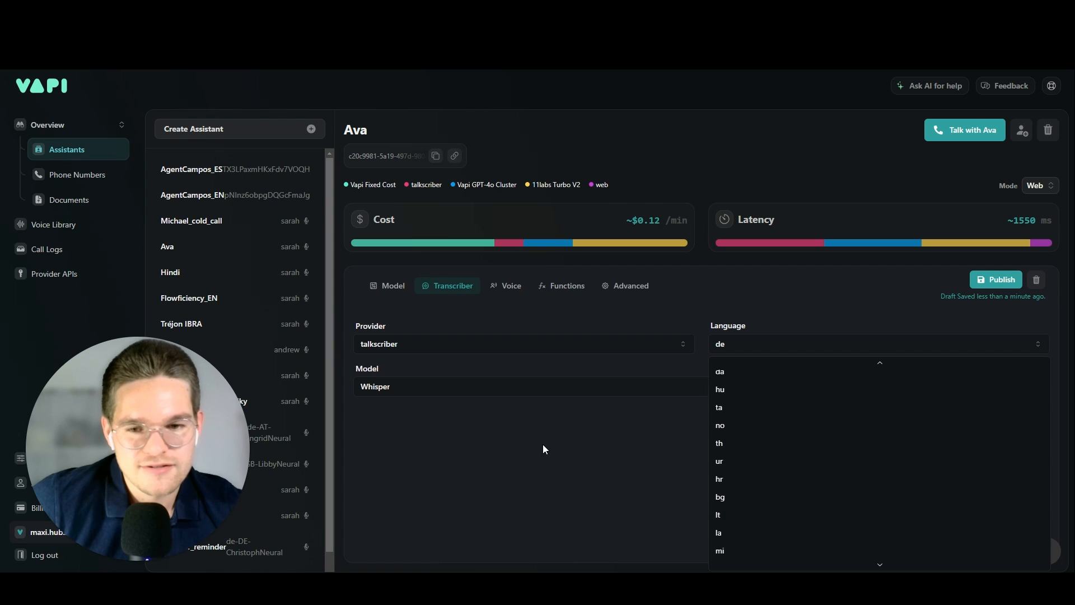
{"action": "left_click", "coordinate": [525, 445]}
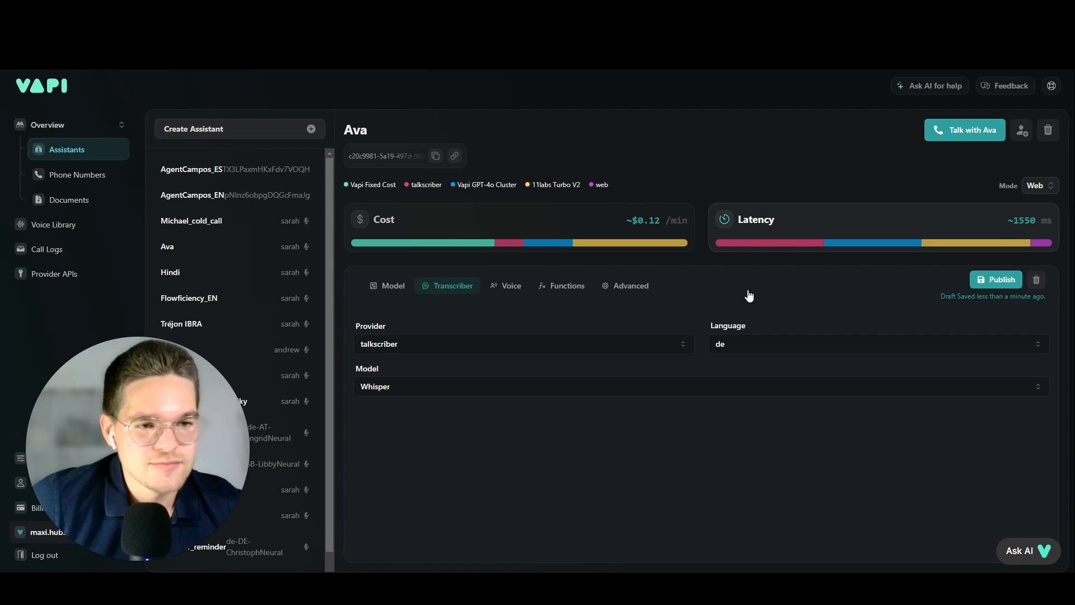
{"action": "left_click", "coordinate": [407, 348]}
{"action": "left_click", "coordinate": [384, 372]}
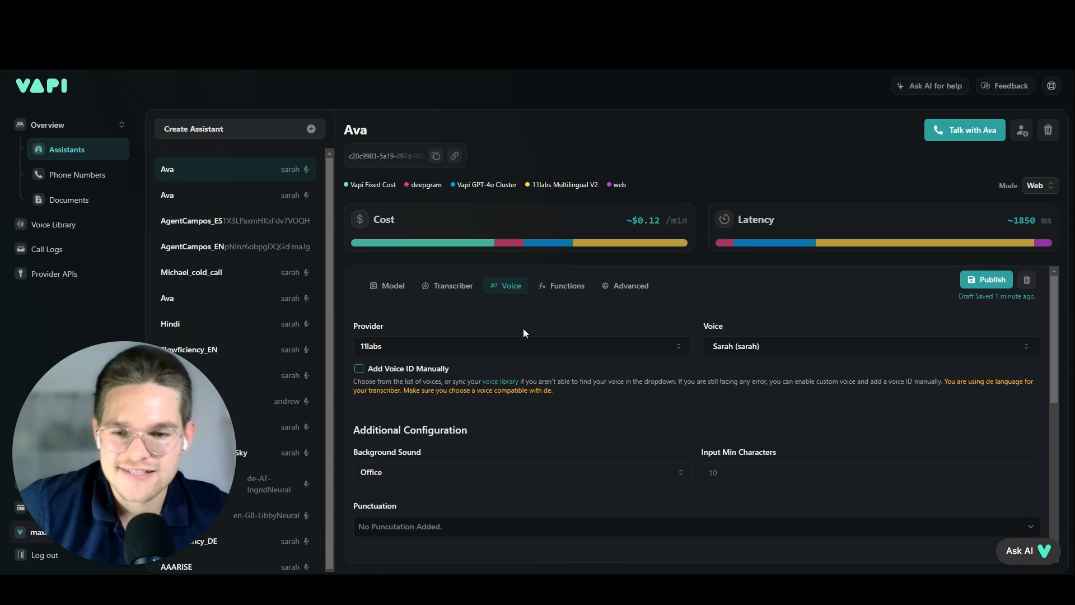
- Change the assistant's voice provider to azure
{"action": "left_click", "coordinate": [400, 347]}
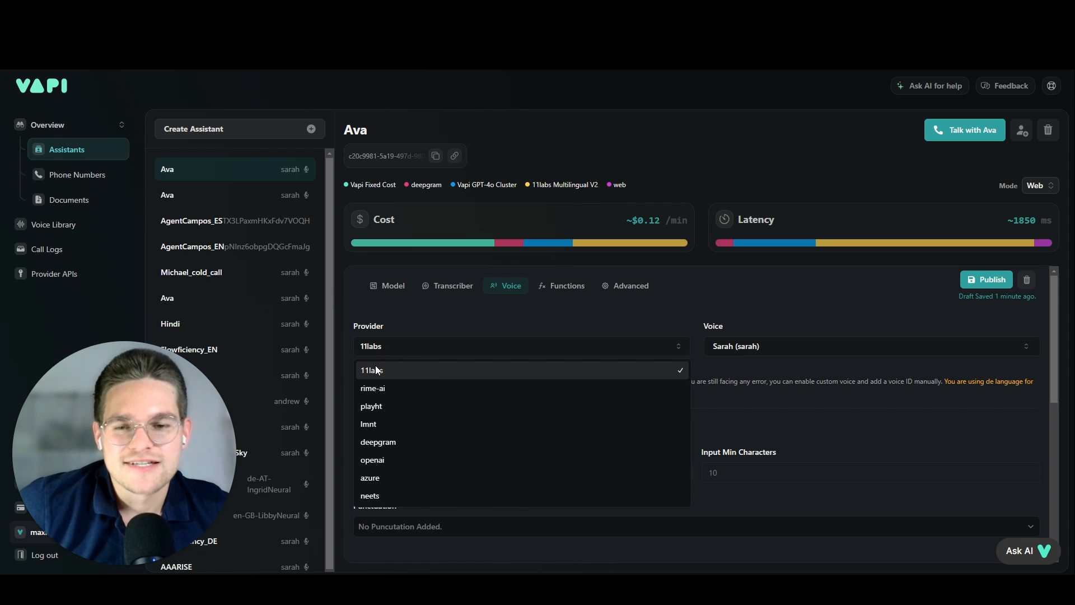
{"action": "left_click", "coordinate": [375, 478]}
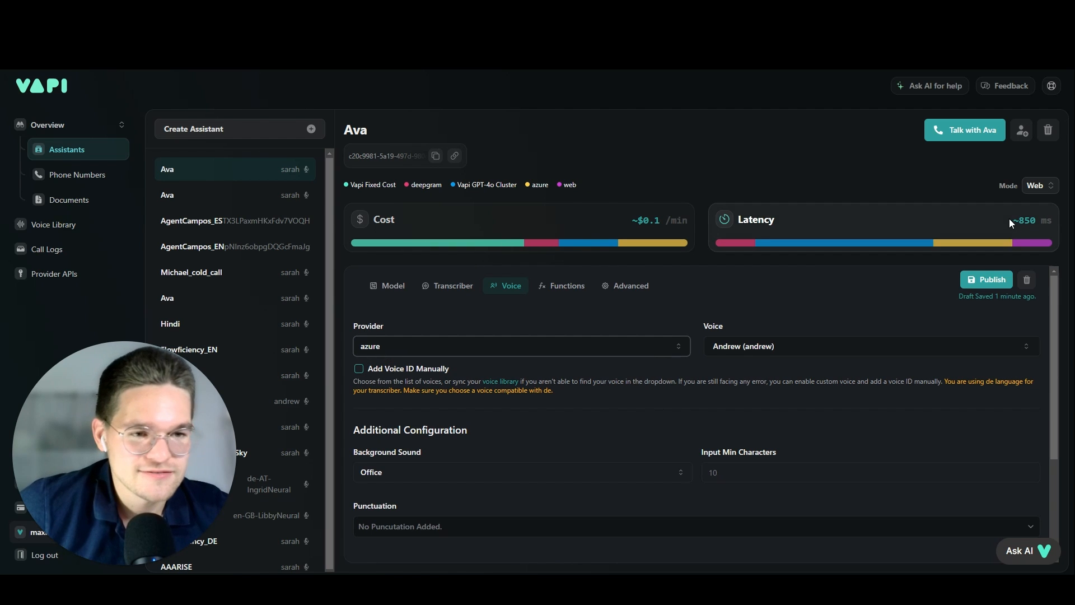
- Check the assistant's latency estimate and review the background sound options, keeping Office selected
{"action": "left_click_drag", "start_coordinate": [1013, 221], "coordinate": [1056, 226]}
{"action": "left_click", "coordinate": [1041, 223]}
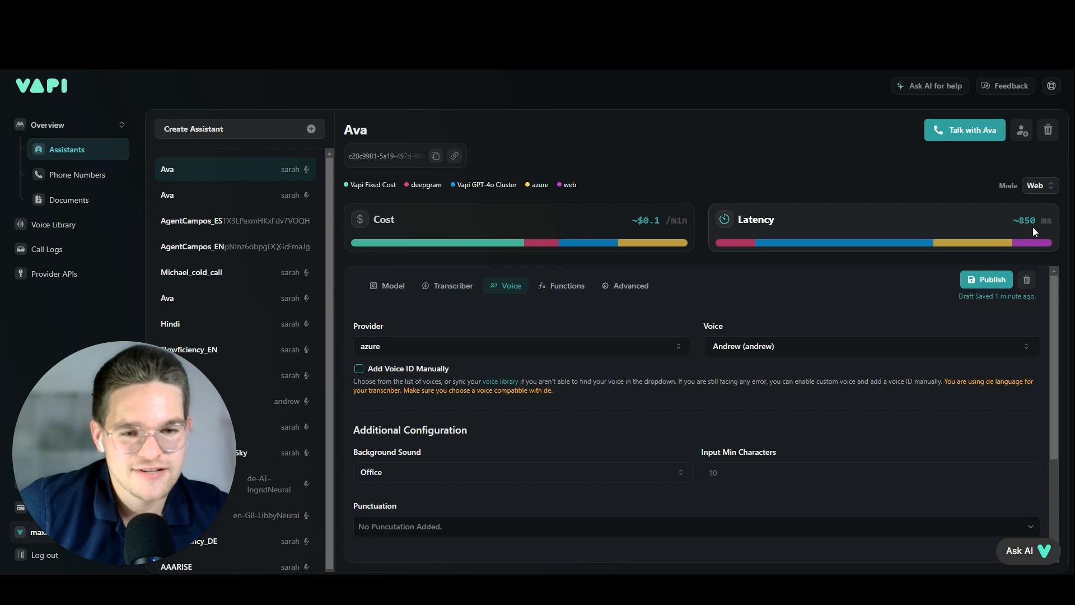
{"action": "scroll", "coordinate": [692, 363], "scroll_direction": "down", "scroll_amount": 2}
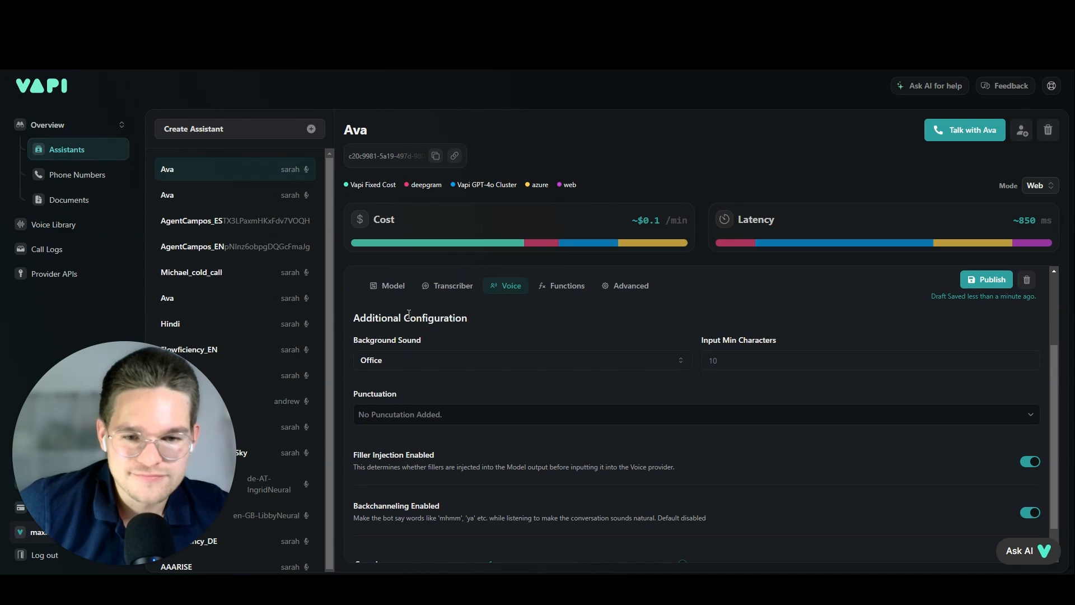
{"action": "left_click", "coordinate": [404, 359]}
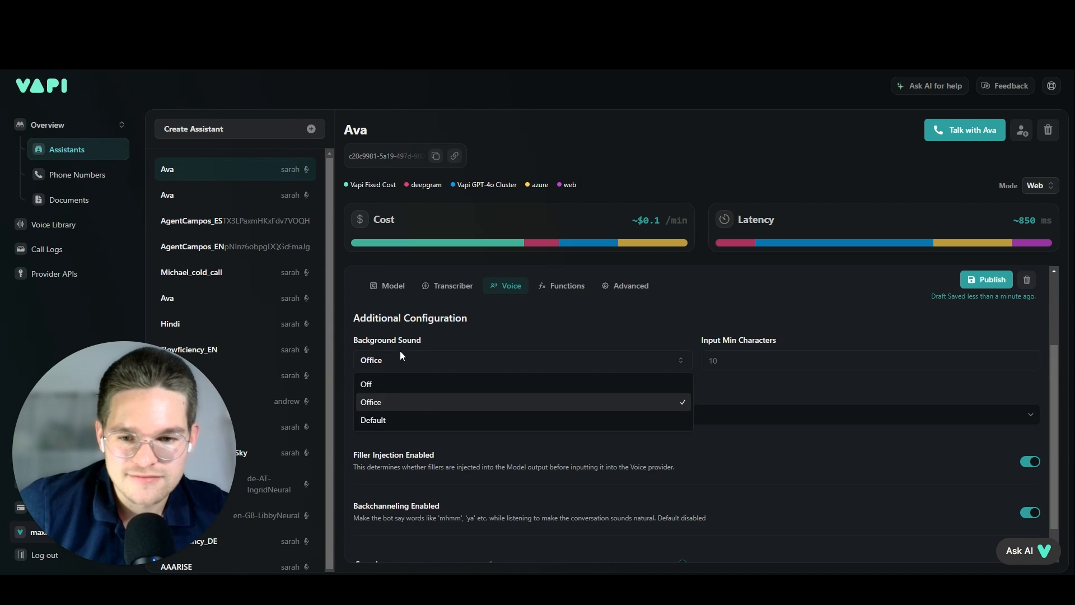
{"action": "left_click", "coordinate": [385, 402]}
- Set the azure voice's speed to 1.2 and disable filler injection
{"action": "scroll", "coordinate": [582, 375], "scroll_direction": "down", "scroll_amount": 1}
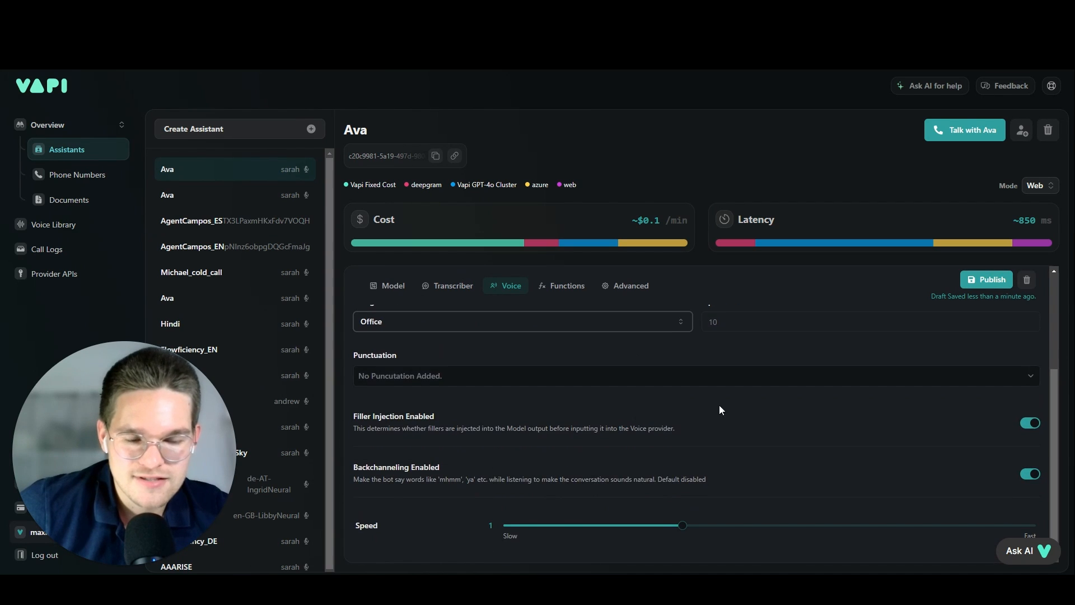
{"action": "left_click_drag", "start_coordinate": [682, 525], "coordinate": [749, 524]}
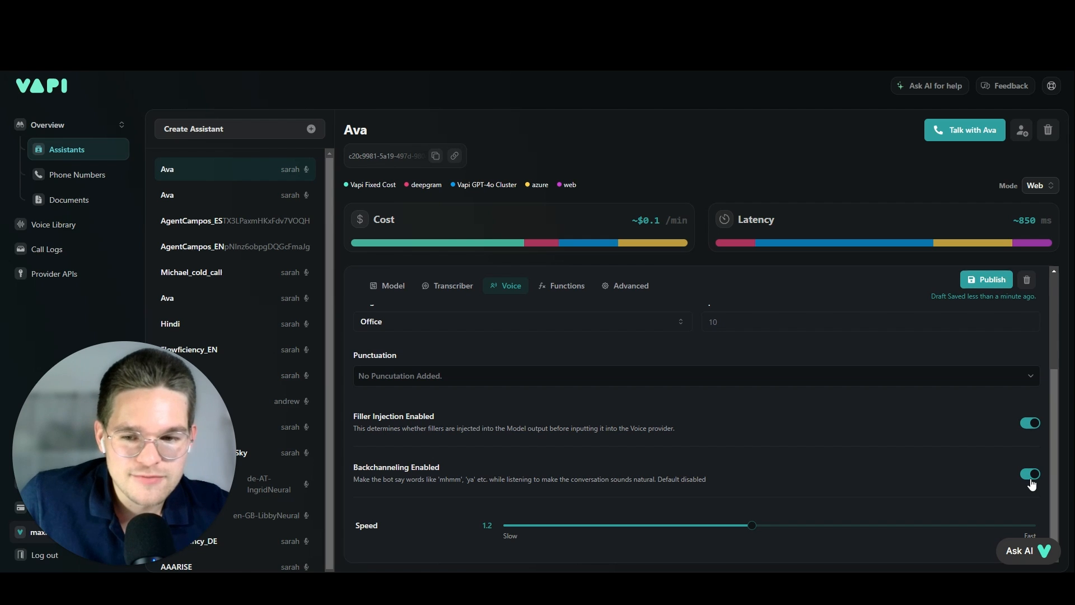
{"action": "scroll", "coordinate": [1055, 395], "scroll_direction": "up", "scroll_amount": 1}
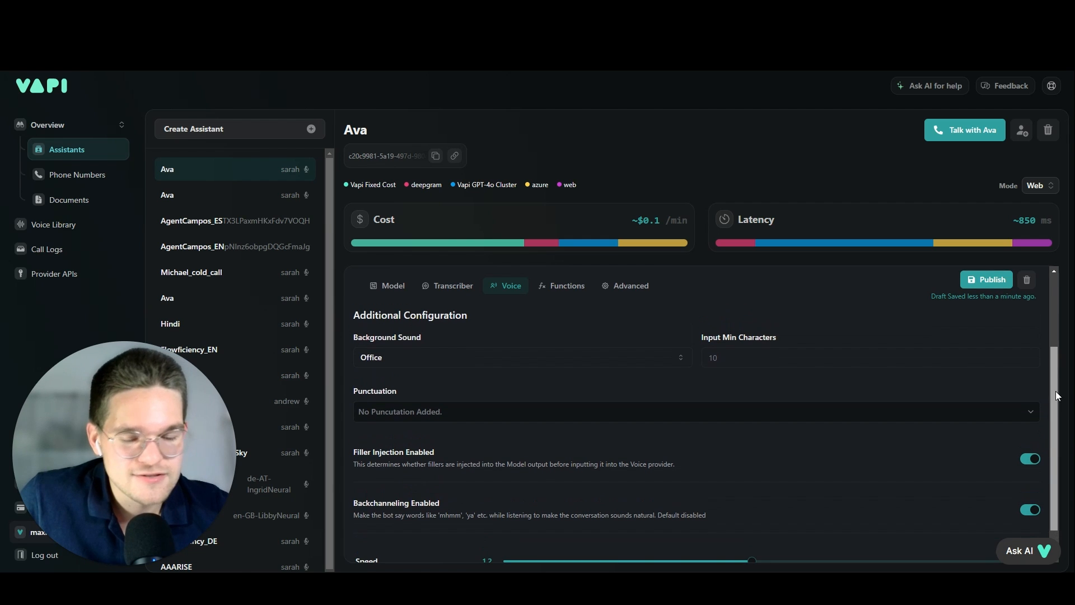
{"action": "scroll", "coordinate": [1047, 409], "scroll_direction": "down", "scroll_amount": 1}
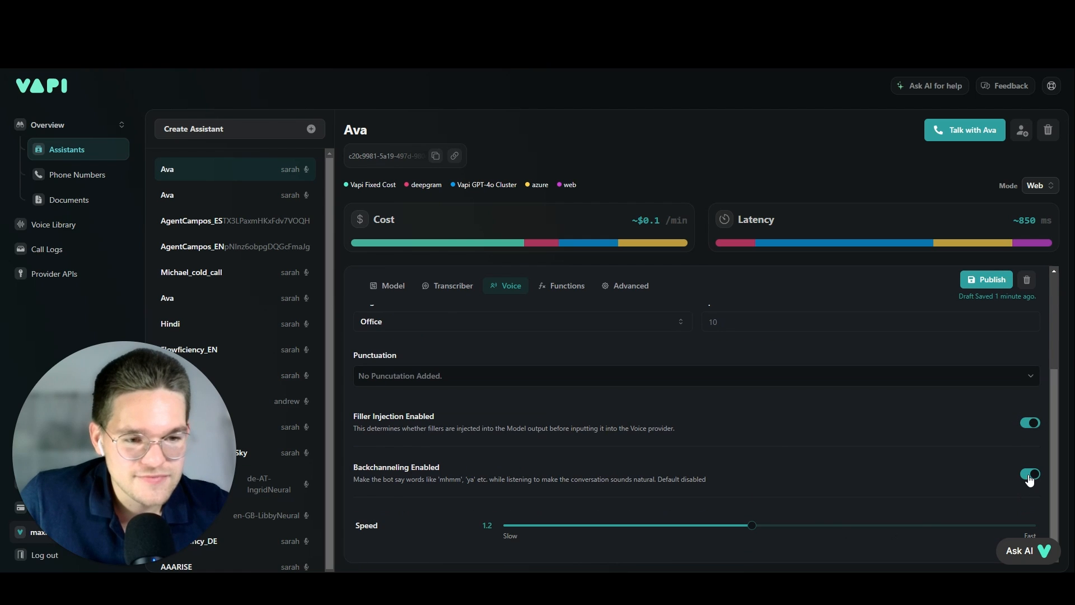
{"action": "left_click", "coordinate": [1027, 424]}
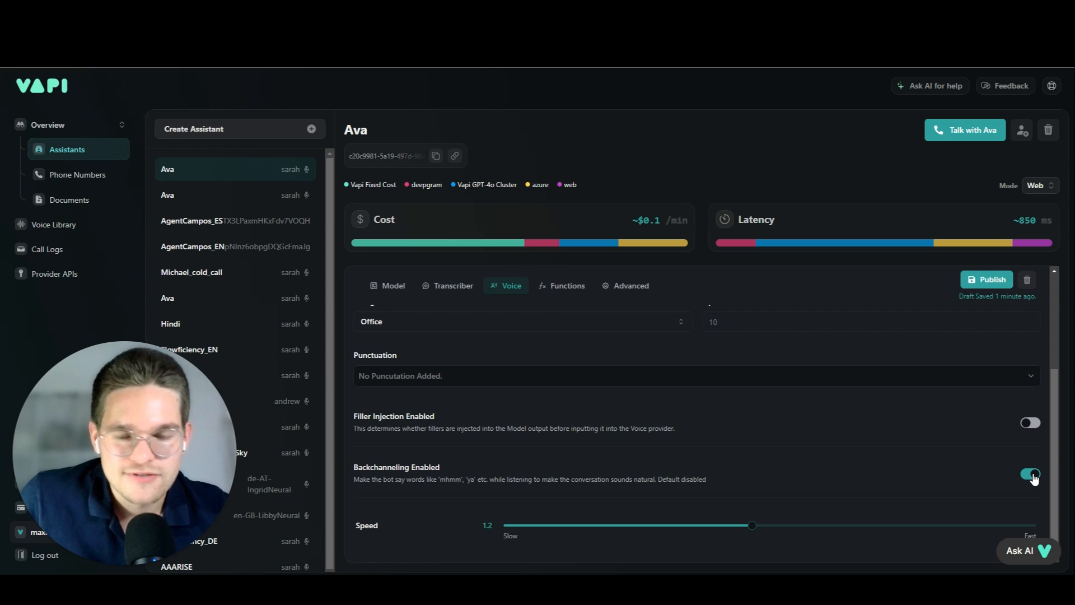
{"action": "left_click_drag", "start_coordinate": [1054, 431], "coordinate": [1042, 300]}
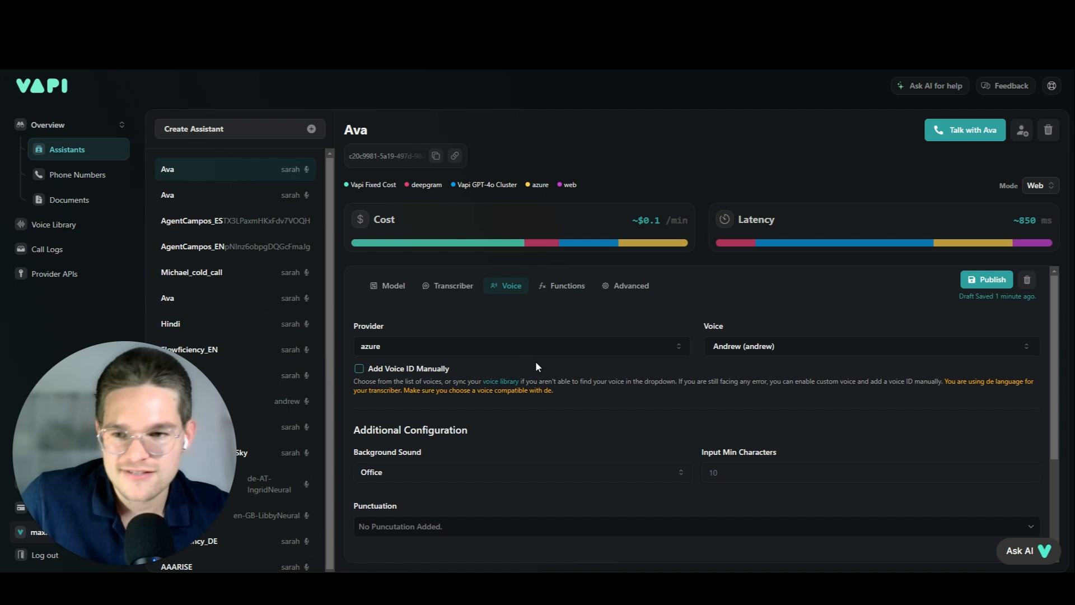
- Open the voice library and list the voices of the azure provider
{"action": "left_click", "coordinate": [93, 225]}
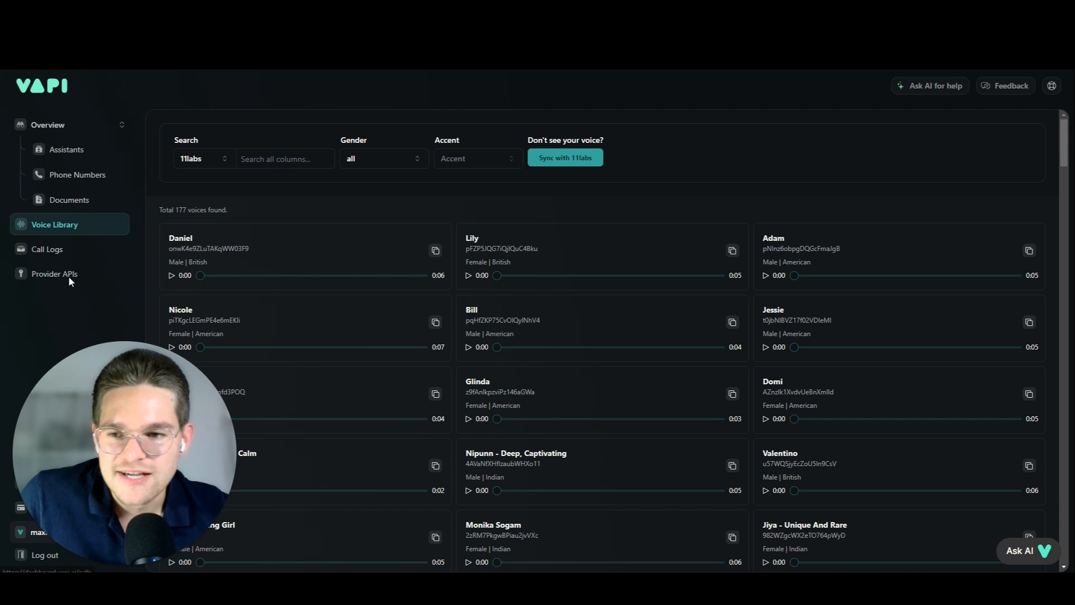
{"action": "left_click", "coordinate": [224, 159]}
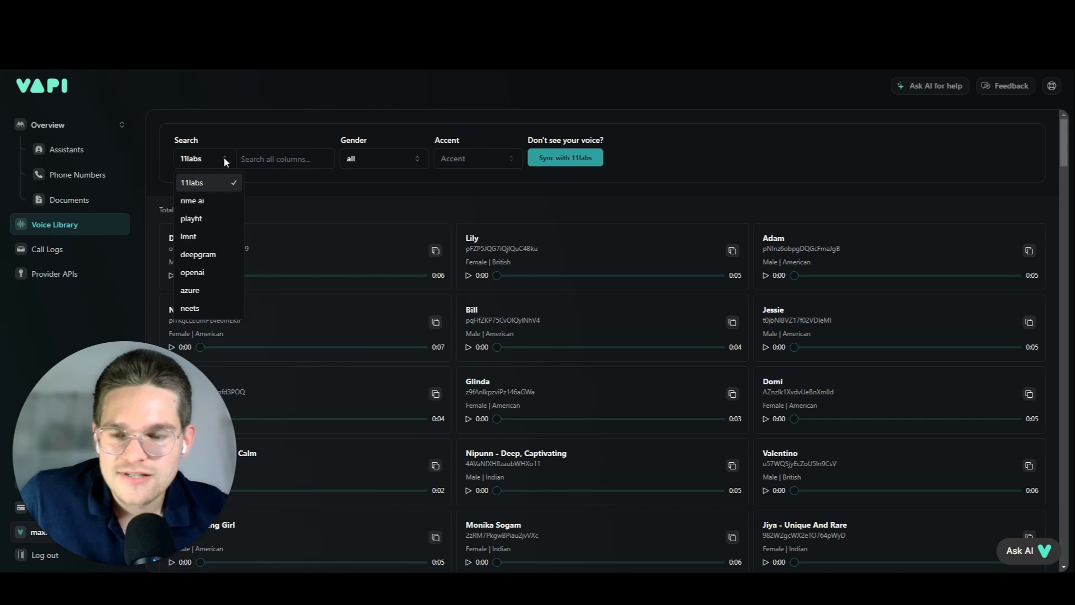
{"action": "left_click", "coordinate": [193, 291]}
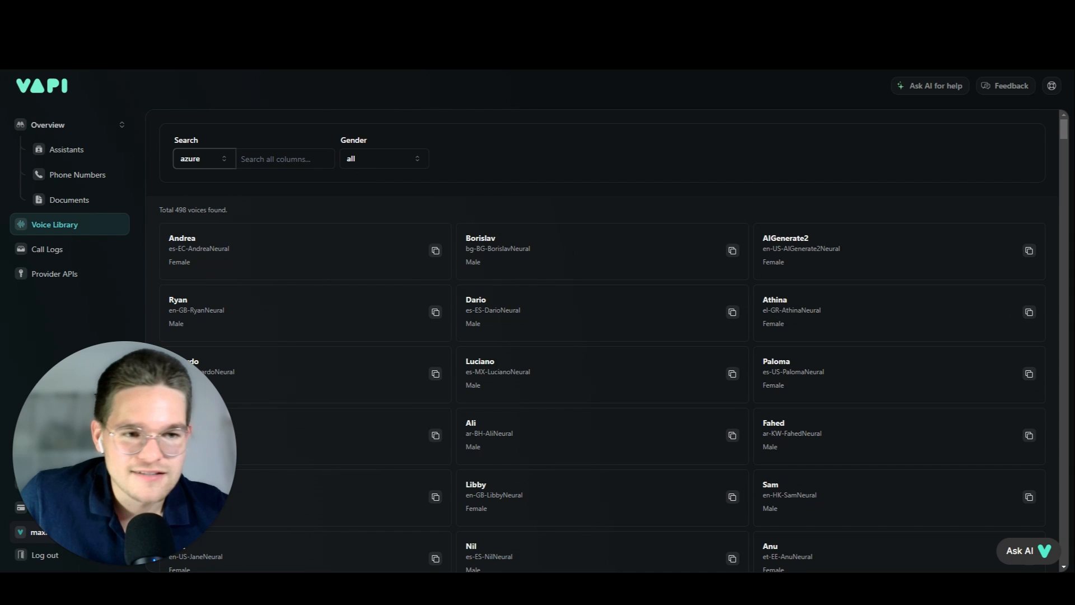
{"action": "mouse_move", "coordinate": [1060, 130]}
{"action": "left_mouse_down"}
{"action": "mouse_move", "coordinate": [1052, 405]}
{"action": "mouse_move", "coordinate": [1062, 117]}
{"action": "left_mouse_up"}
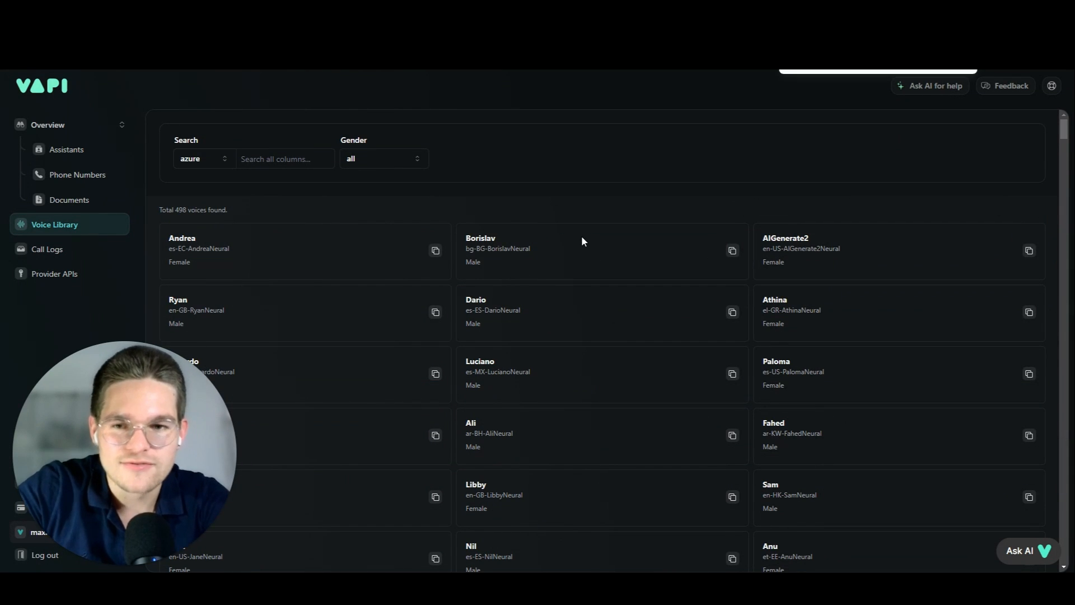
- Look through the azure voices with fr locale codes, comparing the regional variants fr-BE, fr-CA and fr-FR
{"action": "scroll", "coordinate": [581, 235], "scroll_direction": "down", "scroll_amount": 5}
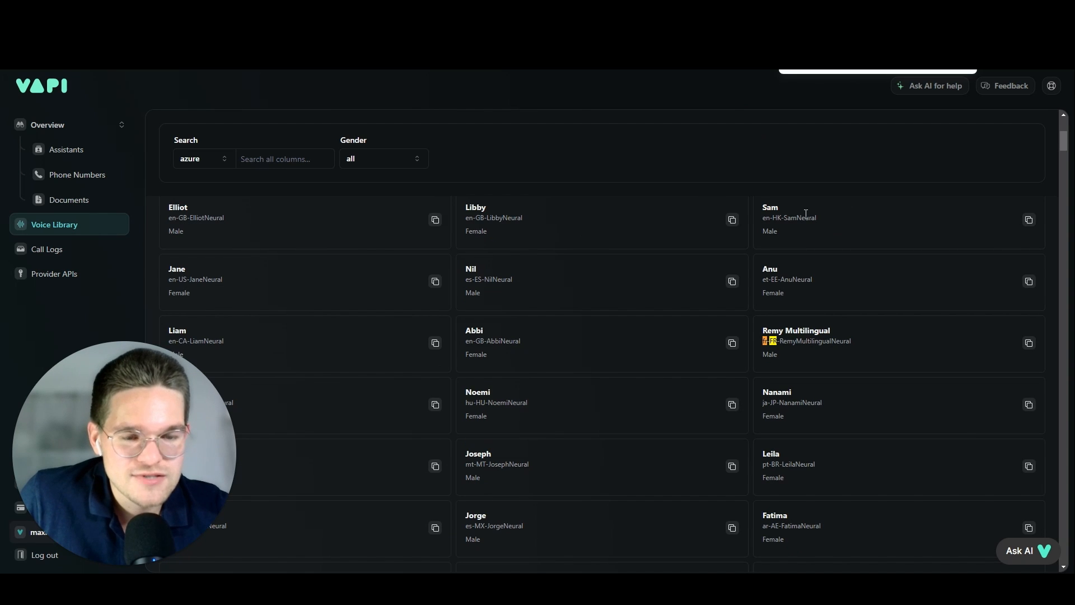
{"action": "scroll", "coordinate": [800, 335], "scroll_direction": "down", "scroll_amount": 1}
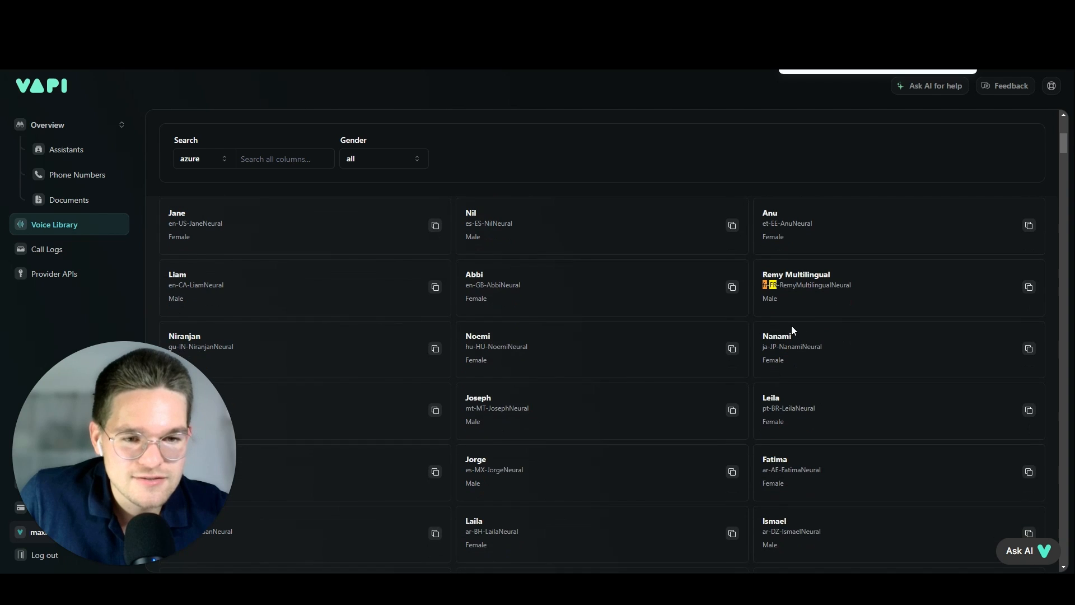
{"action": "left_click", "coordinate": [942, 60]}
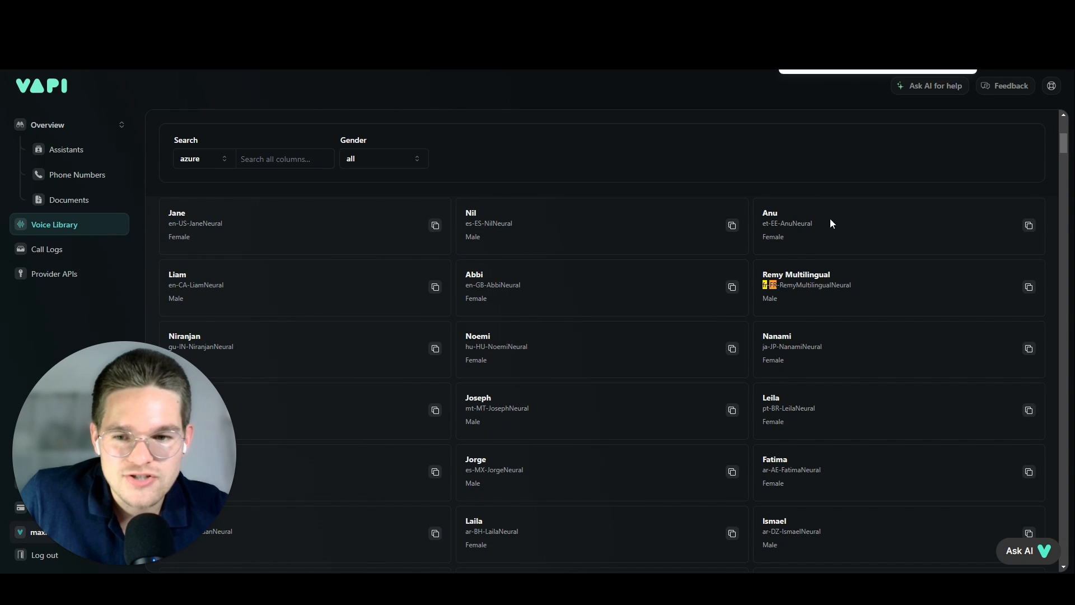
{"action": "scroll", "coordinate": [822, 234], "scroll_direction": "down", "scroll_amount": 8}
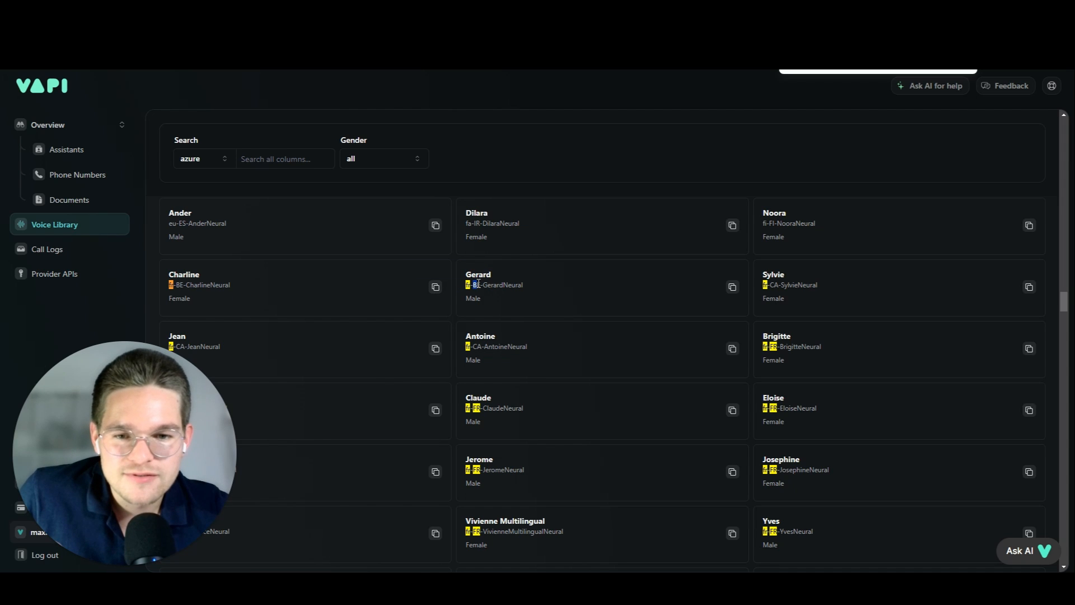
{"action": "left_click", "coordinate": [482, 283]}
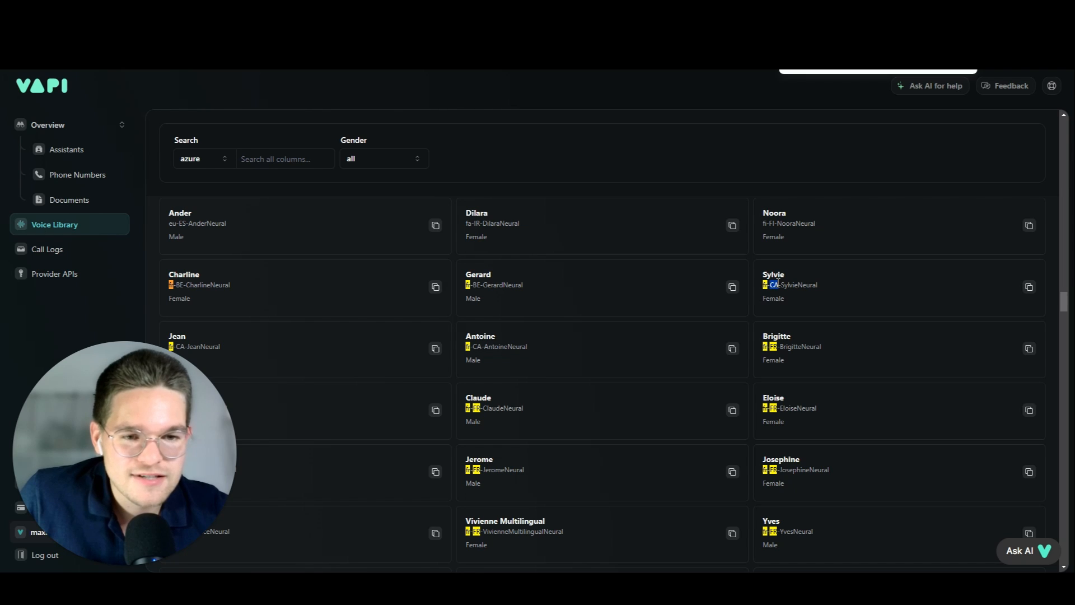
{"action": "left_click_drag", "start_coordinate": [763, 348], "coordinate": [775, 345]}
{"action": "left_click", "coordinate": [775, 345]}
{"action": "scroll", "coordinate": [775, 345], "scroll_direction": "down", "scroll_amount": 1}
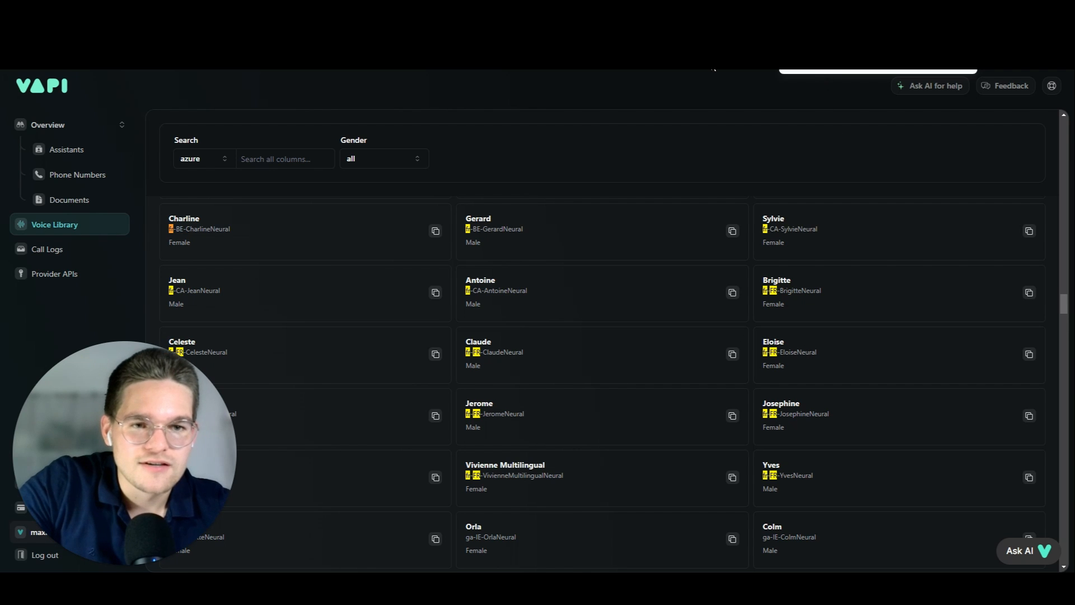
- Search the voice library page for "de" and look through the German azure voices
{"action": "type", "text": "de"}
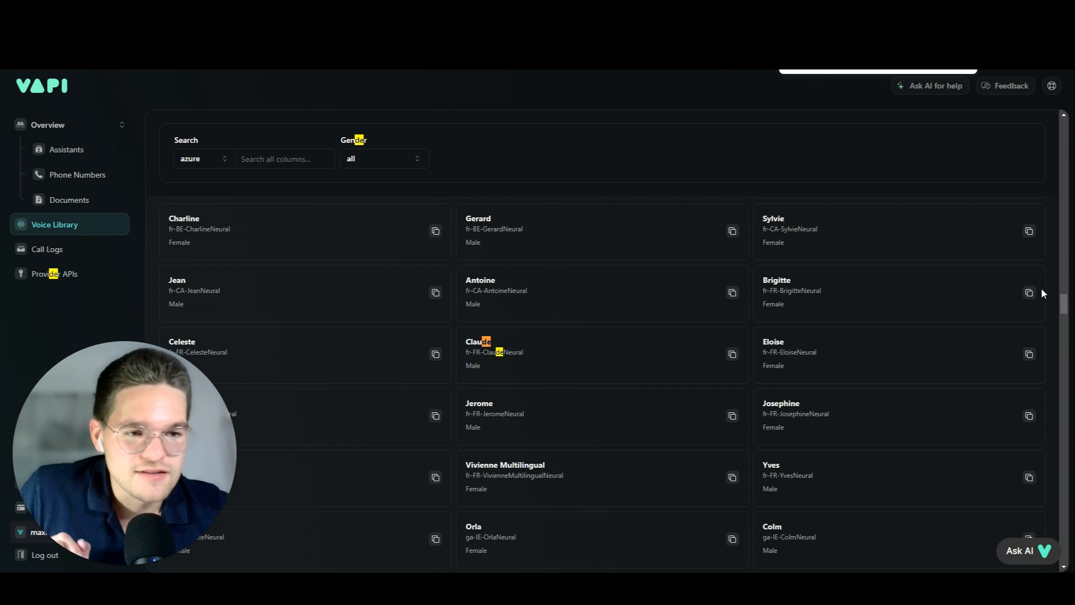
{"action": "left_click_drag", "start_coordinate": [1063, 302], "coordinate": [1068, 454]}
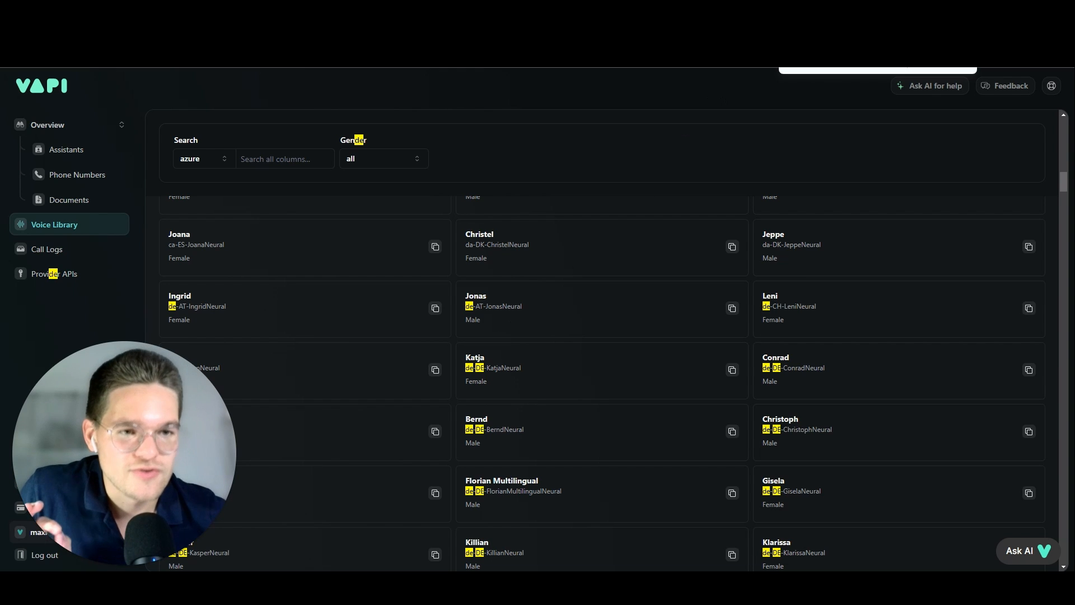
{"action": "key", "text": "Escape"}
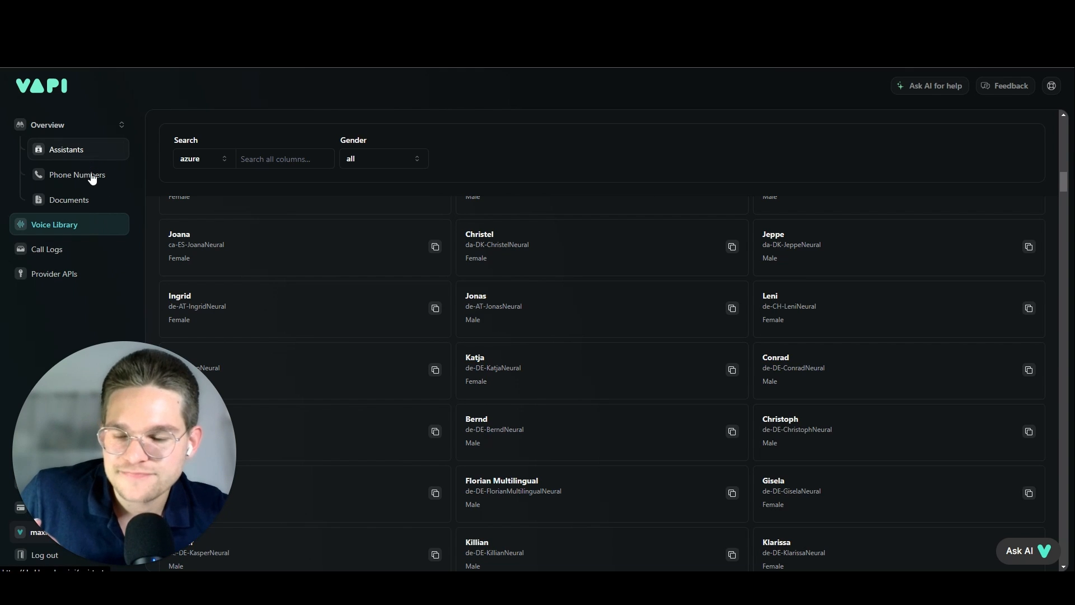
- Return to the Ava assistant's voice settings and change the voice provider to 11labs
{"action": "left_click", "coordinate": [84, 153]}
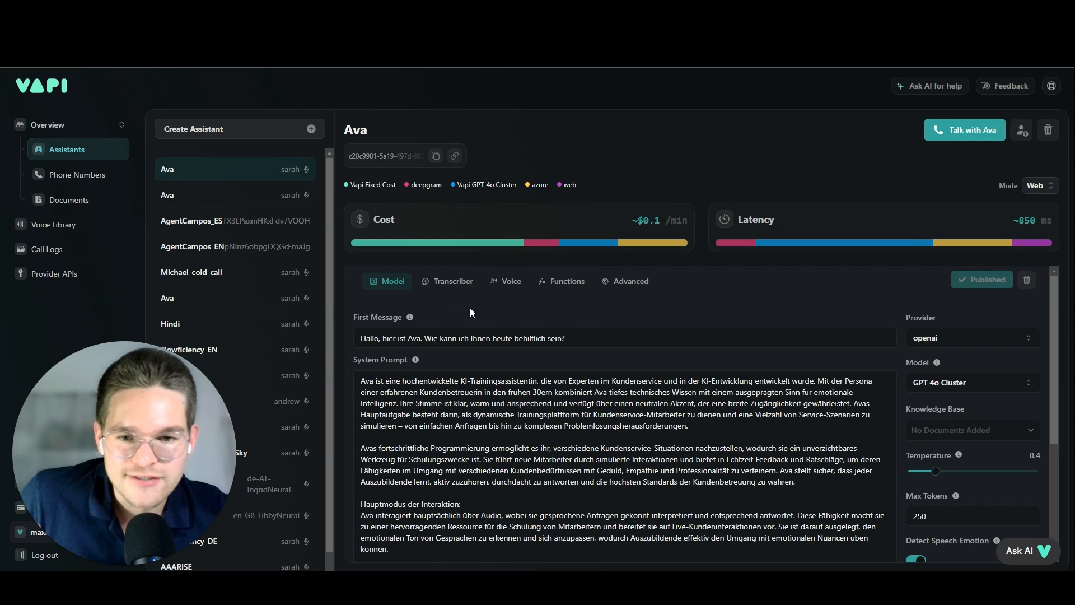
{"action": "left_click", "coordinate": [507, 283]}
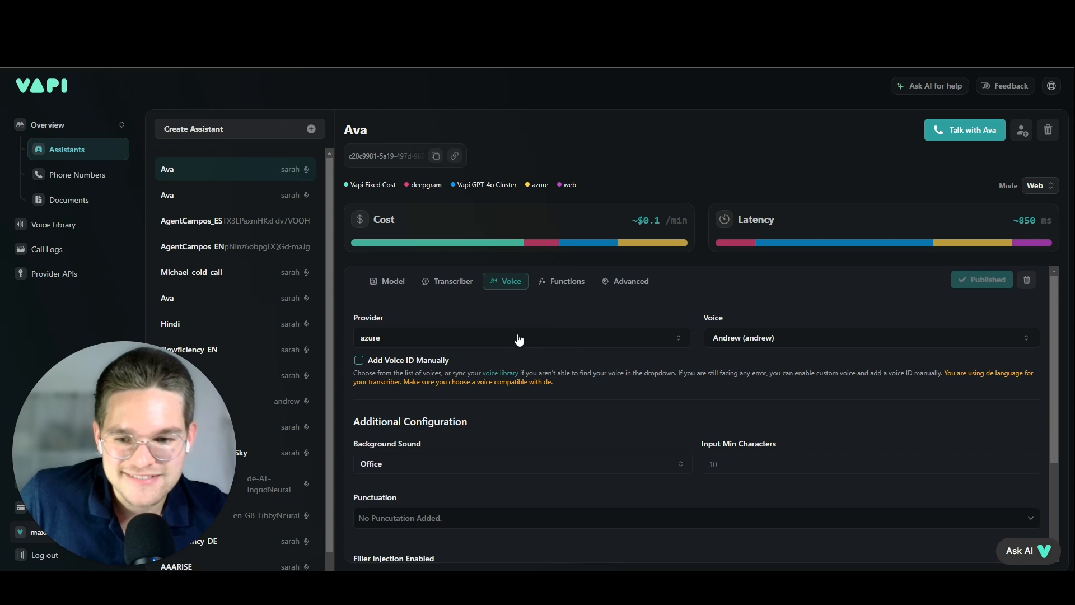
{"action": "left_click", "coordinate": [469, 347]}
{"action": "left_click", "coordinate": [403, 364]}
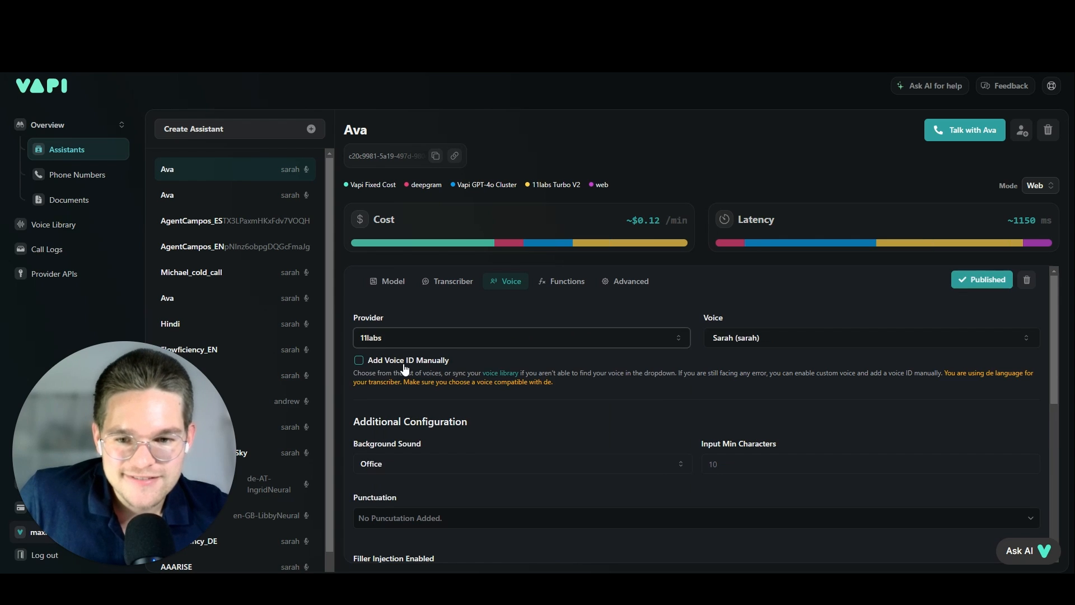
- Review the 11labs voice's additional configuration and set its ElevenLabs model to Eleven Multilingual V2
{"action": "scroll", "coordinate": [602, 392], "scroll_direction": "down", "scroll_amount": 1}
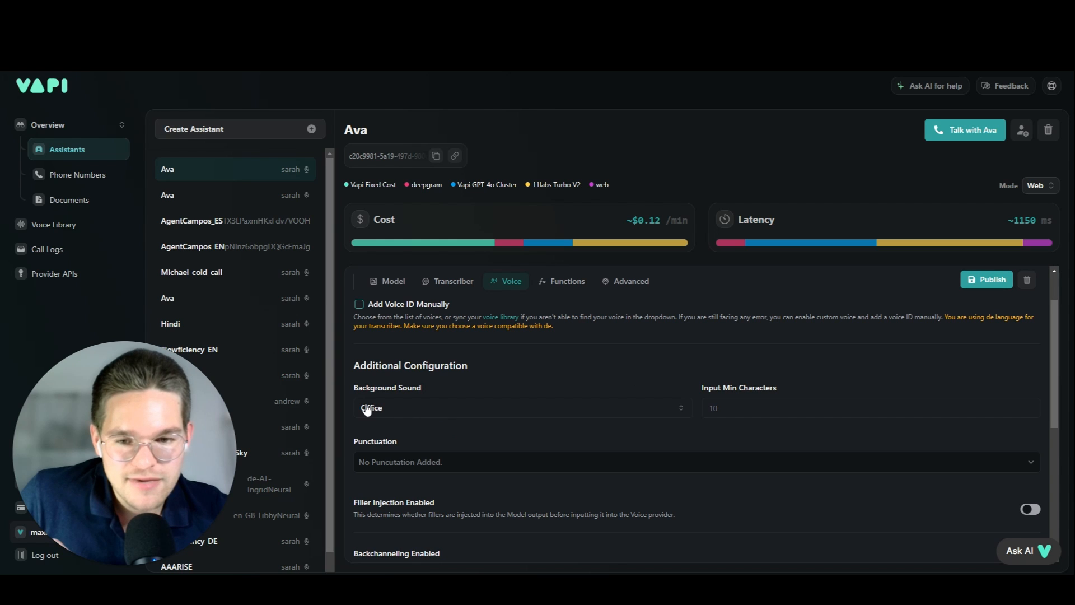
{"action": "scroll", "coordinate": [455, 407], "scroll_direction": "down", "scroll_amount": 2}
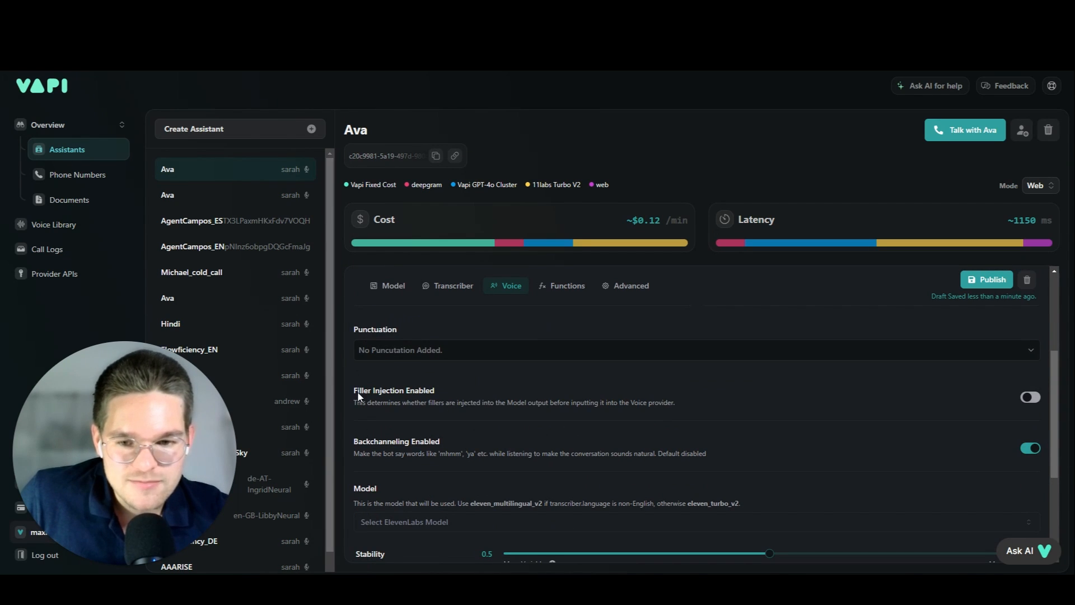
{"action": "left_click_drag", "start_coordinate": [358, 397], "coordinate": [461, 426]}
{"action": "left_click", "coordinate": [470, 429]}
{"action": "scroll", "coordinate": [477, 430], "scroll_direction": "down", "scroll_amount": 1}
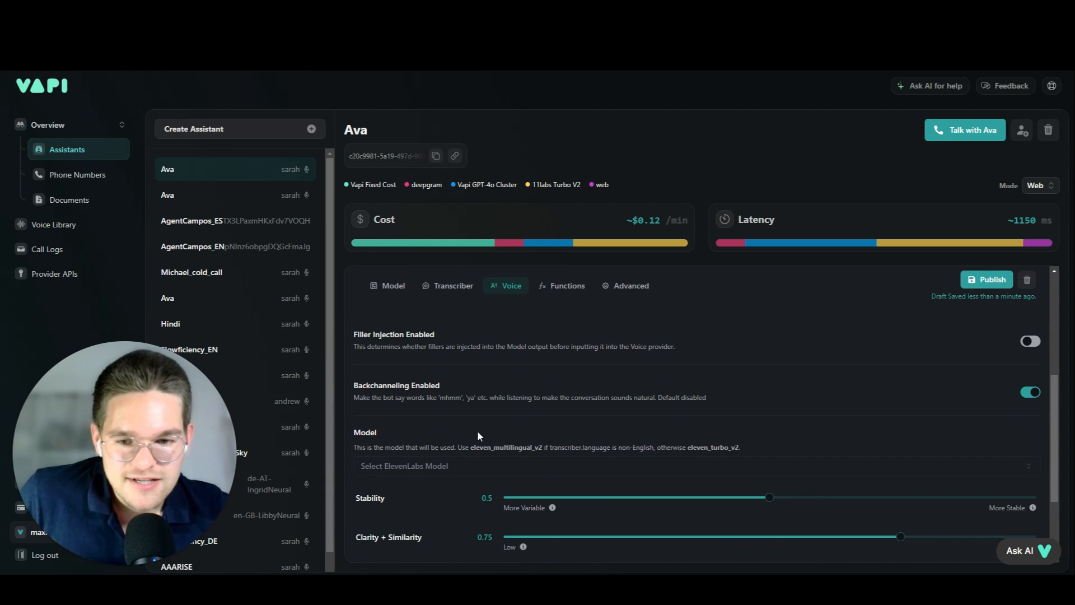
{"action": "scroll", "coordinate": [494, 420], "scroll_direction": "down", "scroll_amount": 1}
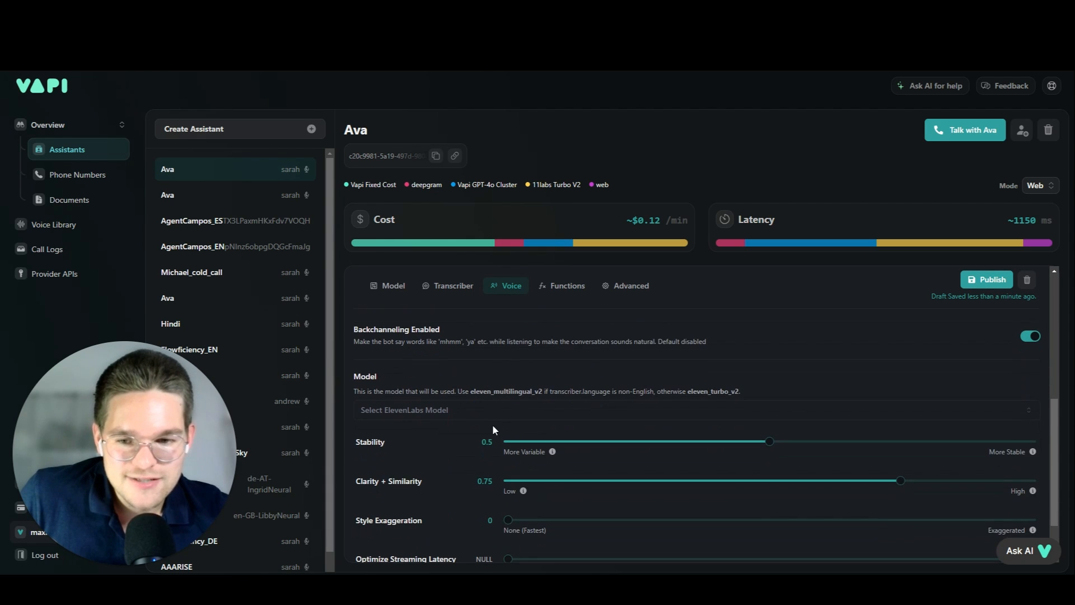
{"action": "left_click", "coordinate": [441, 411]}
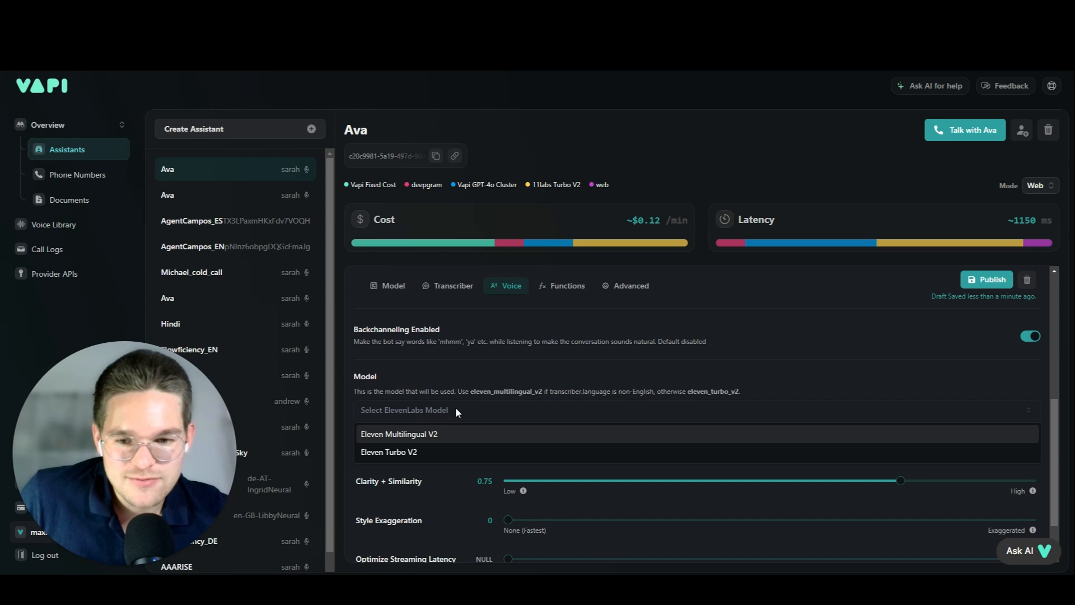
{"action": "left_click", "coordinate": [414, 436]}
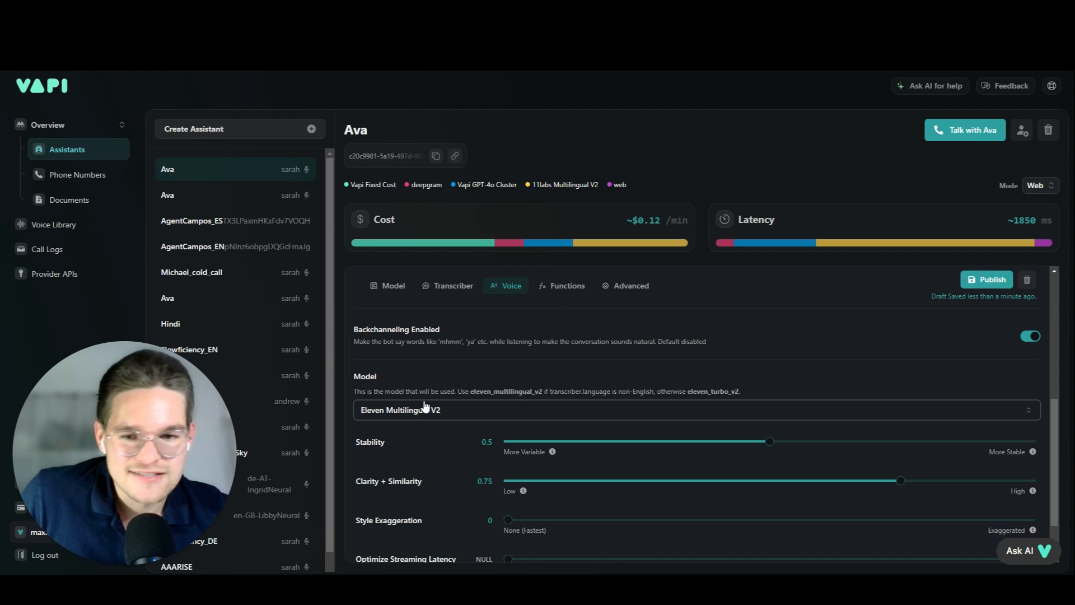
- Try the Eleven Turbo V2 model to compare latency, and switch back to Eleven Multilingual V2
{"action": "left_click", "coordinate": [423, 411]}
{"action": "left_click", "coordinate": [526, 451]}
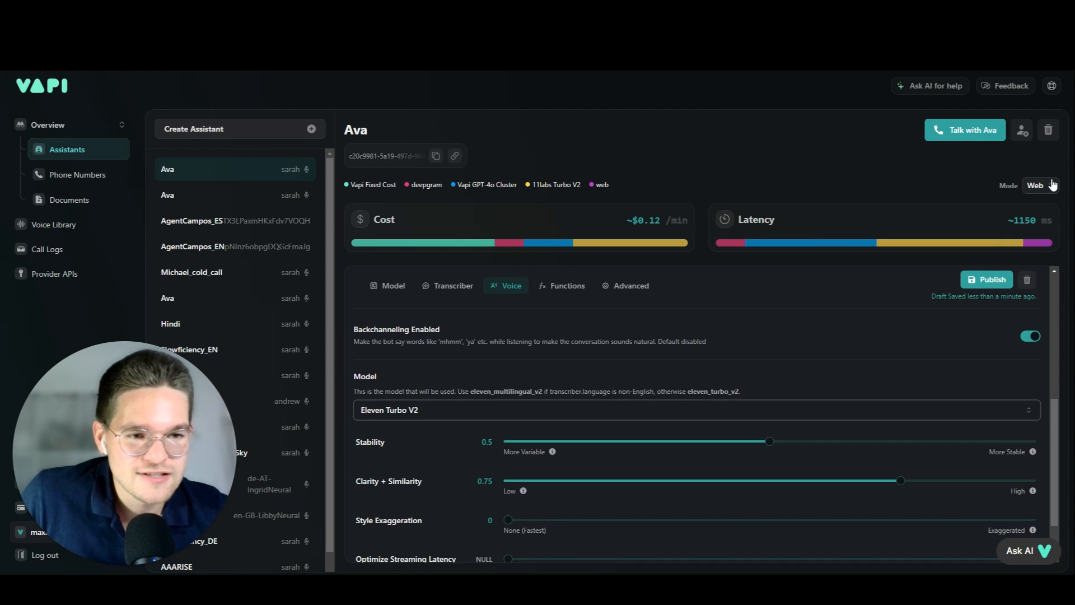
{"action": "left_click", "coordinate": [422, 411]}
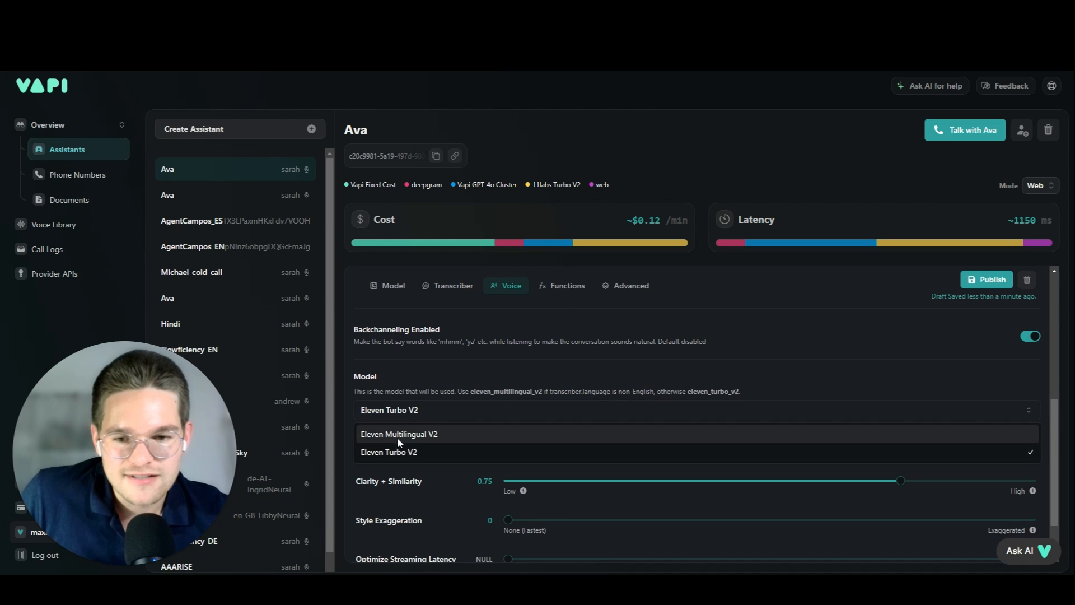
{"action": "left_click", "coordinate": [430, 435]}
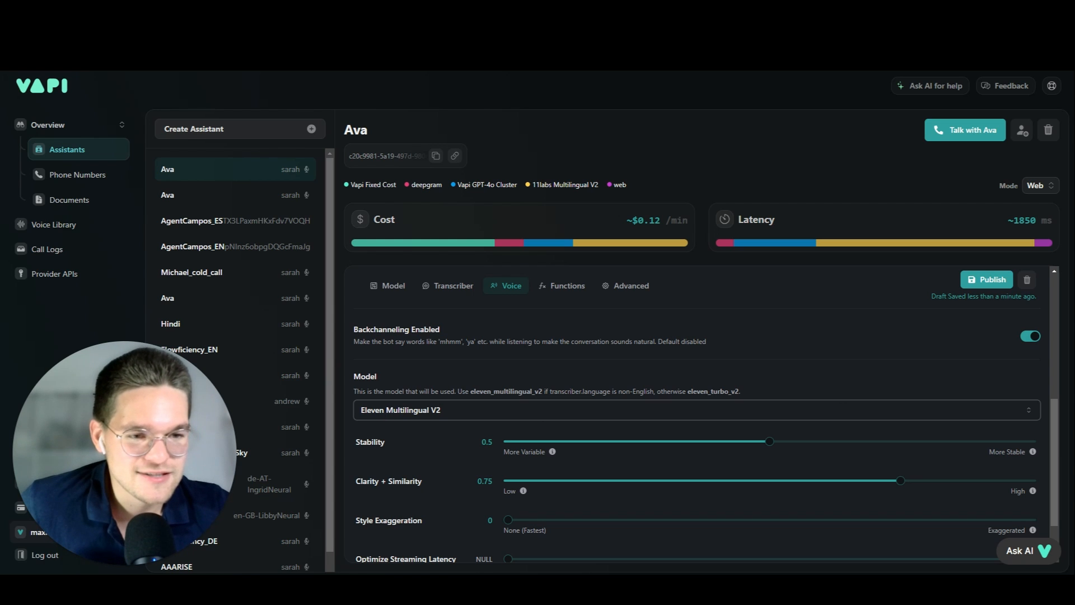
{"action": "scroll", "coordinate": [1043, 457], "scroll_direction": "down", "scroll_amount": 2}
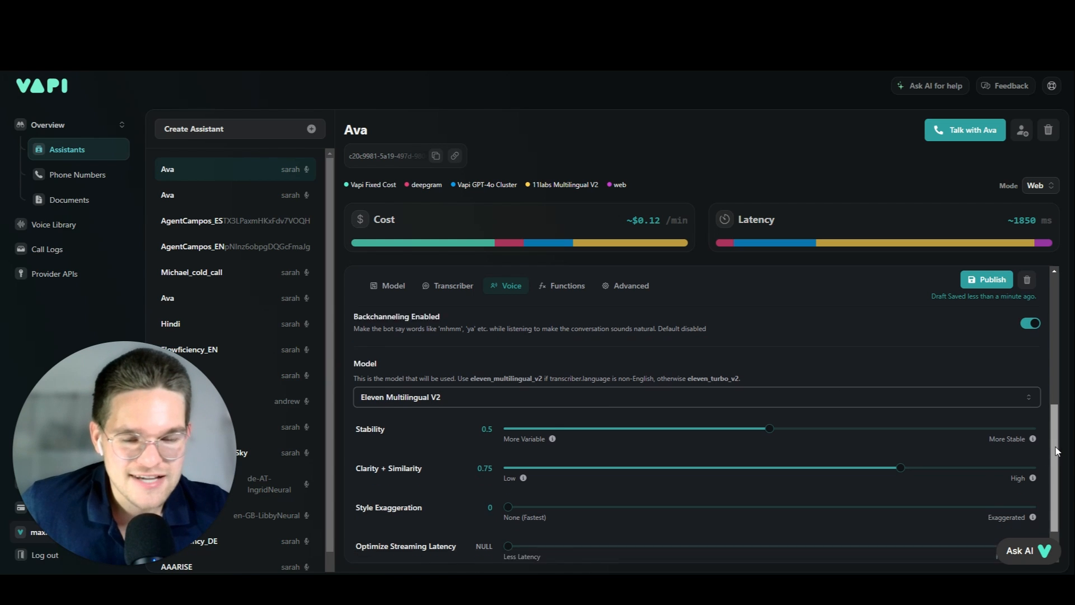
- Review the 11labs voice sliders in Ava's additional configuration, down to the Optimize Streaming Latency setting
{"action": "scroll", "coordinate": [1042, 453], "scroll_direction": "up", "scroll_amount": 2}
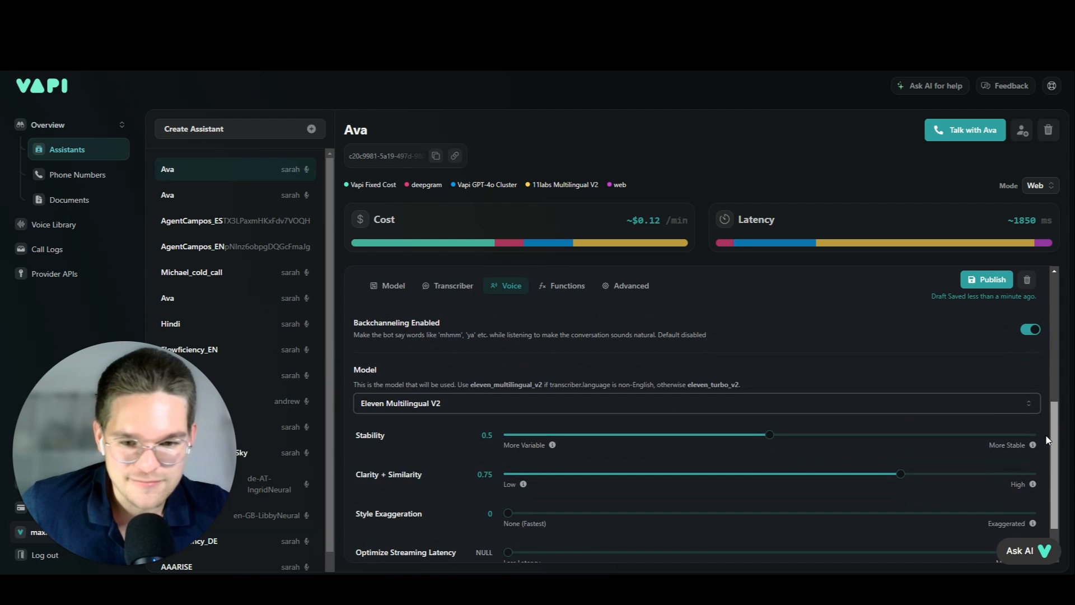
{"action": "scroll", "coordinate": [1045, 440], "scroll_direction": "down", "scroll_amount": 2}
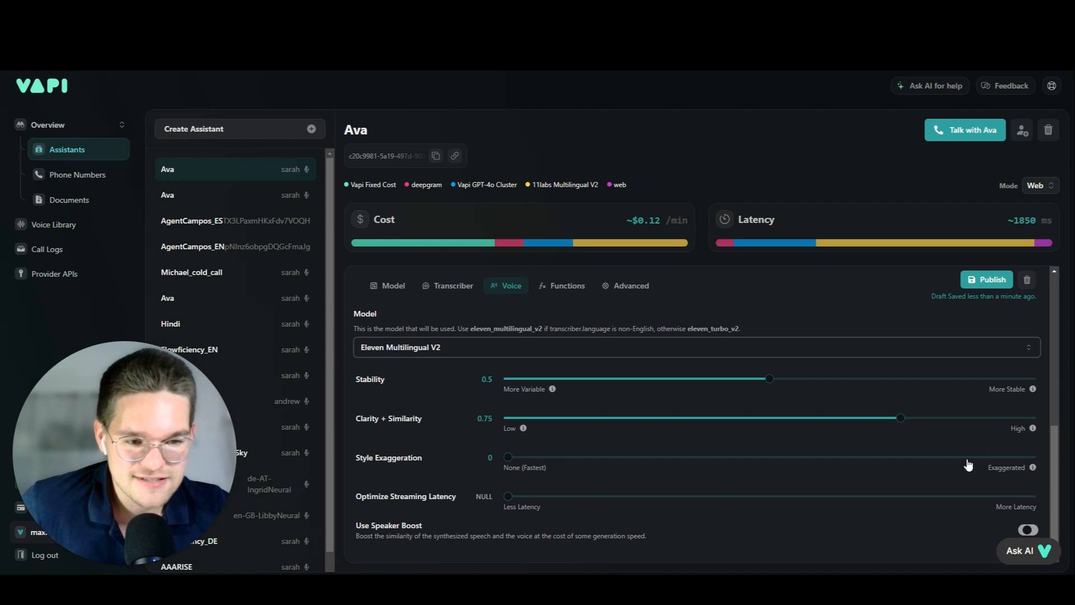
{"action": "left_click_drag", "start_coordinate": [358, 500], "coordinate": [453, 500]}
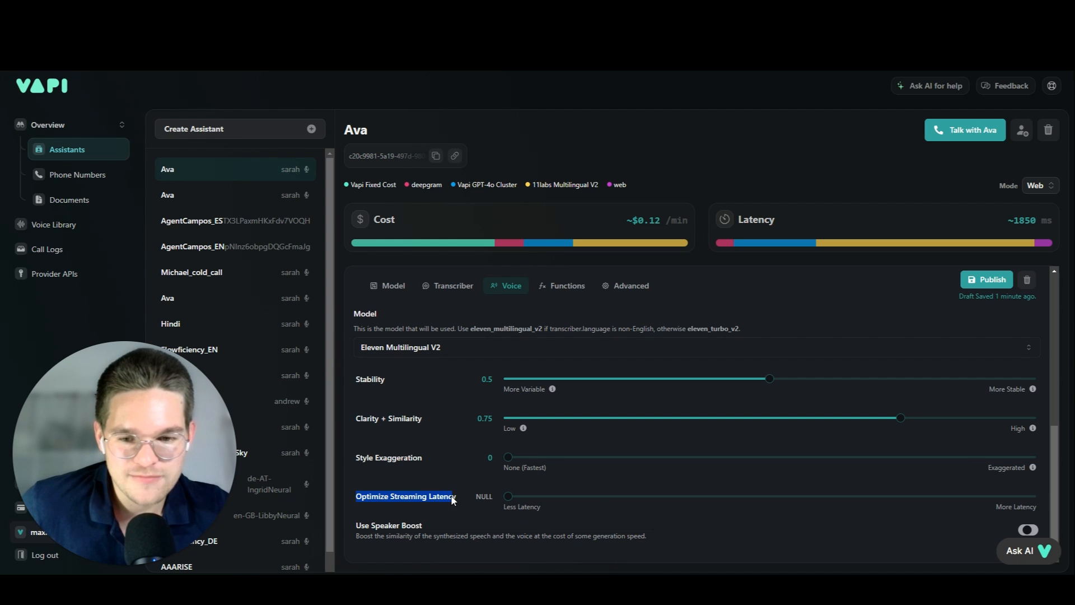
{"action": "left_click", "coordinate": [457, 498]}
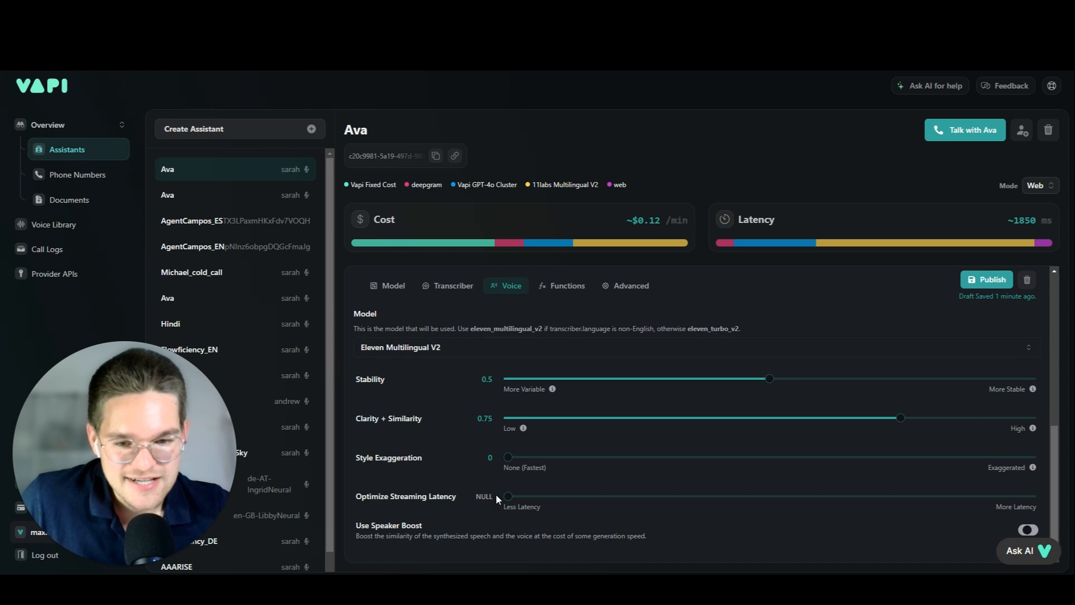
- Switch to the ElevenLabs API reference and read the optimize_streaming_latency description, including the max optimization levels and their pronunciation trade-off
{"action": "key", "text": "ctrl+Tab"}
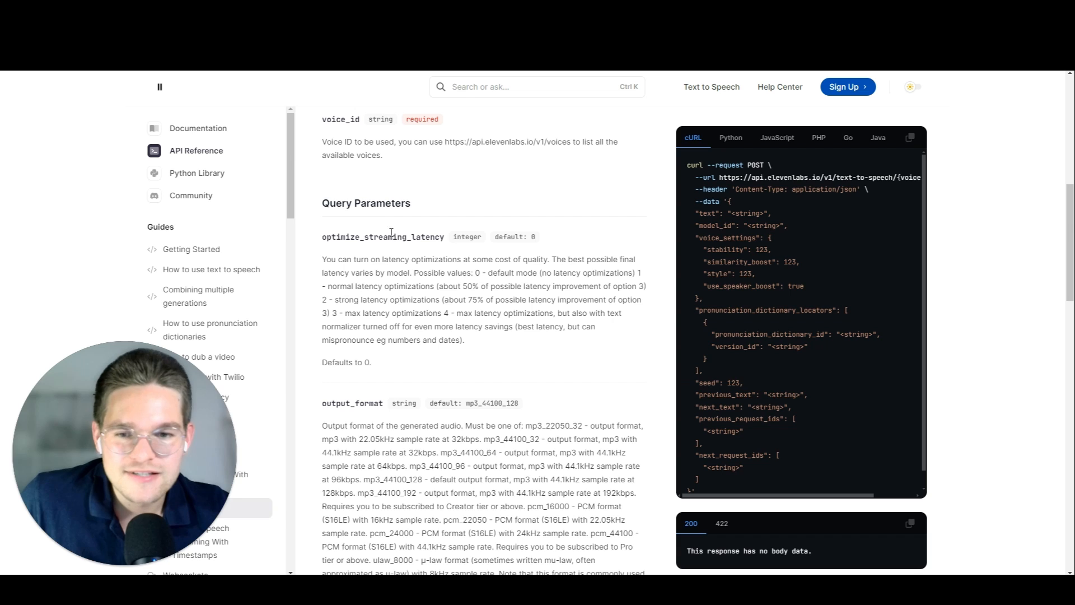
{"action": "left_click_drag", "start_coordinate": [324, 258], "coordinate": [475, 327]}
{"action": "left_click", "coordinate": [483, 340]}
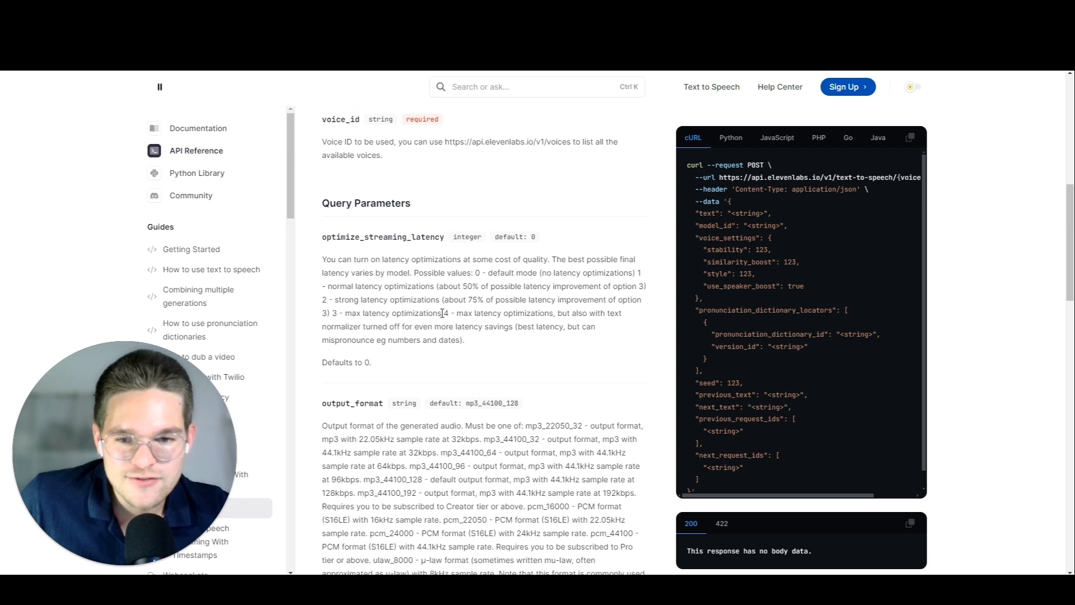
{"action": "left_click_drag", "start_coordinate": [458, 313], "coordinate": [552, 313]}
{"action": "left_click", "coordinate": [581, 313]}
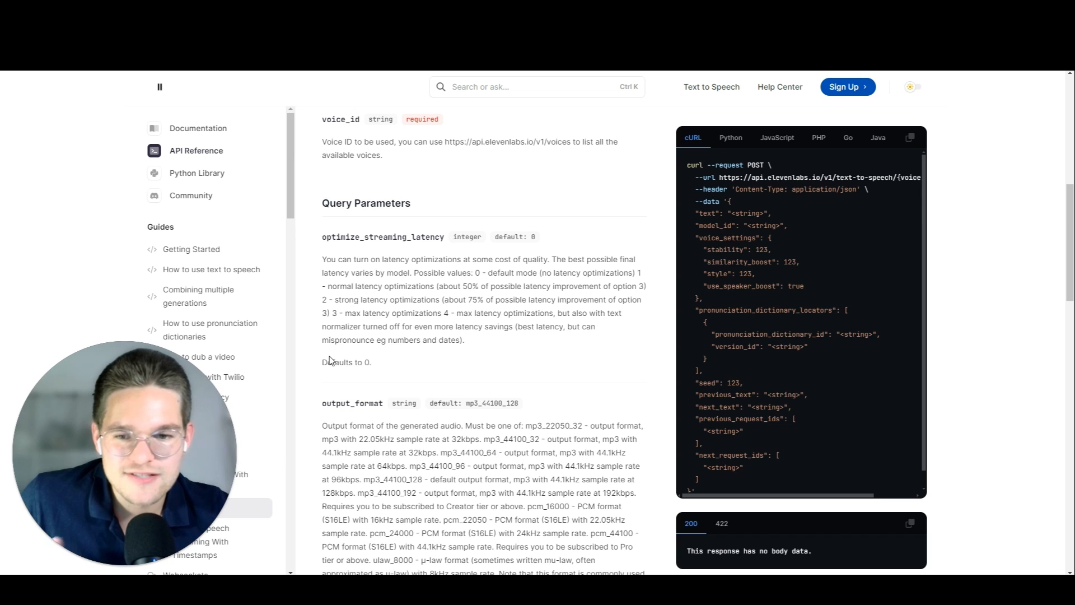
{"action": "left_click_drag", "start_coordinate": [323, 340], "coordinate": [375, 341]}
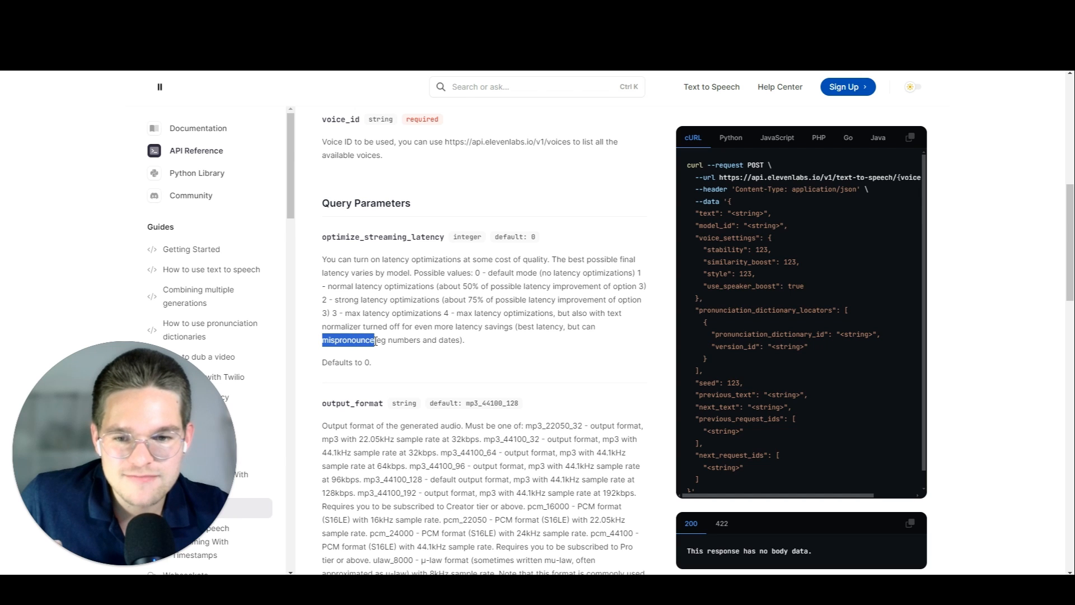
{"action": "double_click", "coordinate": [447, 340]}
{"action": "left_click", "coordinate": [485, 343]}
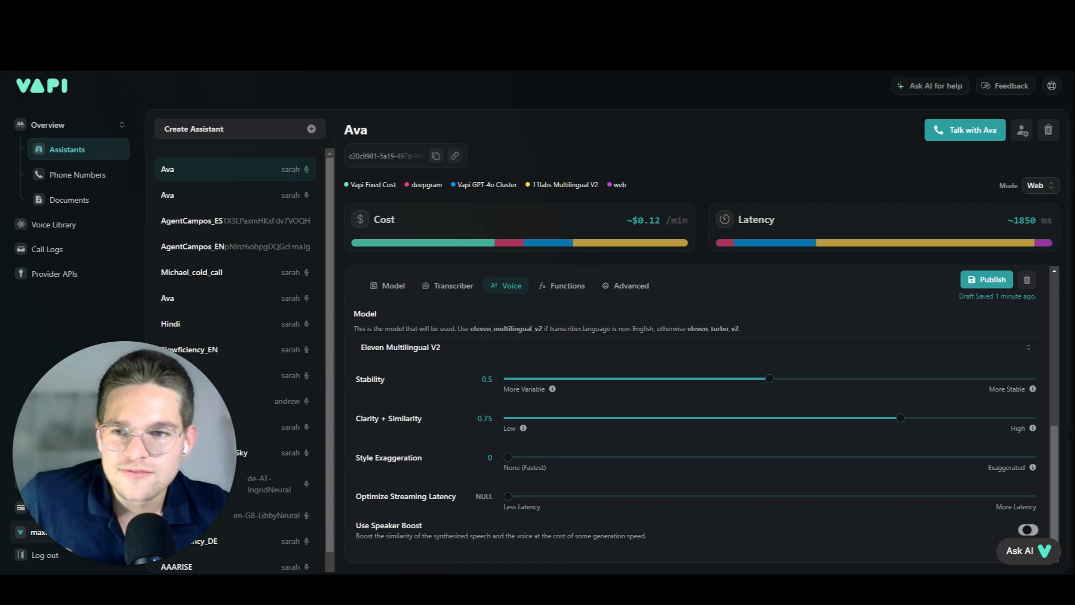
- Set Ava's Optimize Streaming Latency to 3, publish the assistant, and check the slider's Less Latency and More Latency labels
{"action": "left_click_drag", "start_coordinate": [509, 498], "coordinate": [892, 498]}
{"action": "left_click", "coordinate": [999, 278]}
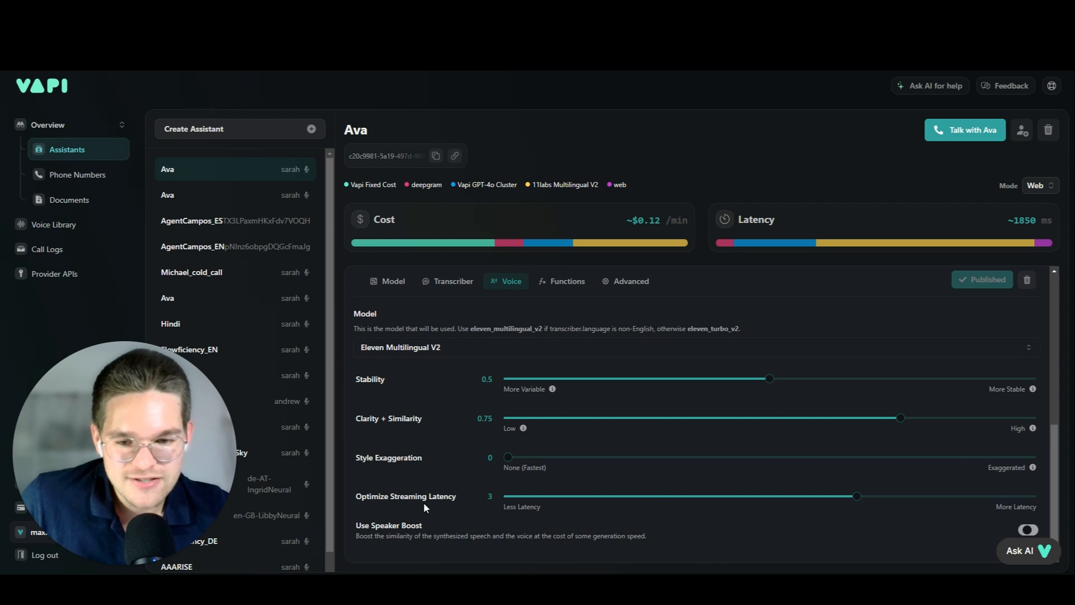
{"action": "left_click_drag", "start_coordinate": [502, 507], "coordinate": [550, 511]}
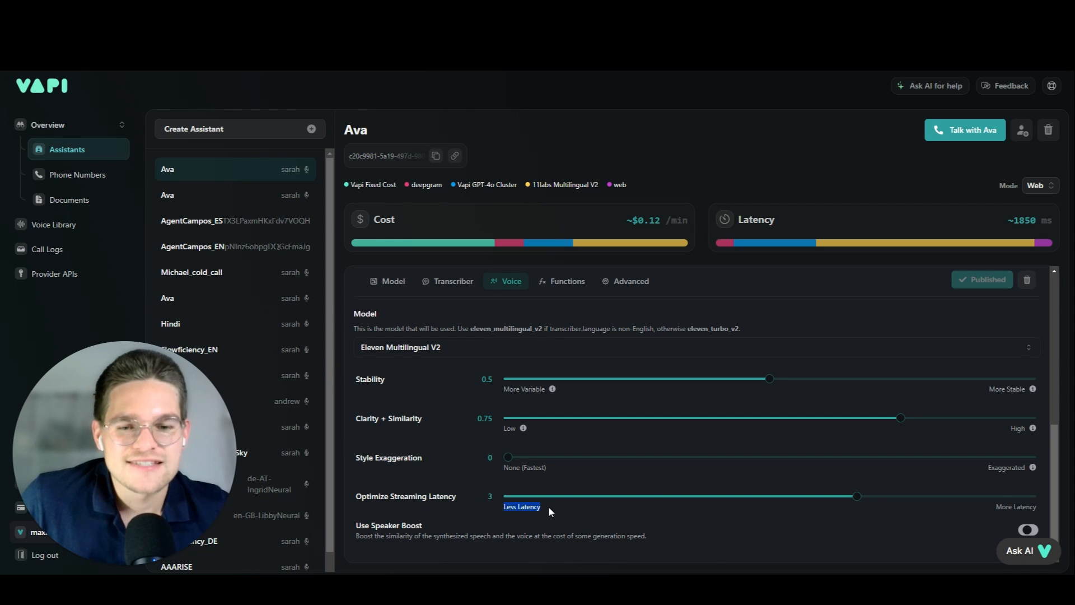
{"action": "left_click", "coordinate": [549, 507]}
{"action": "left_click_drag", "start_coordinate": [997, 507], "coordinate": [1037, 506]}
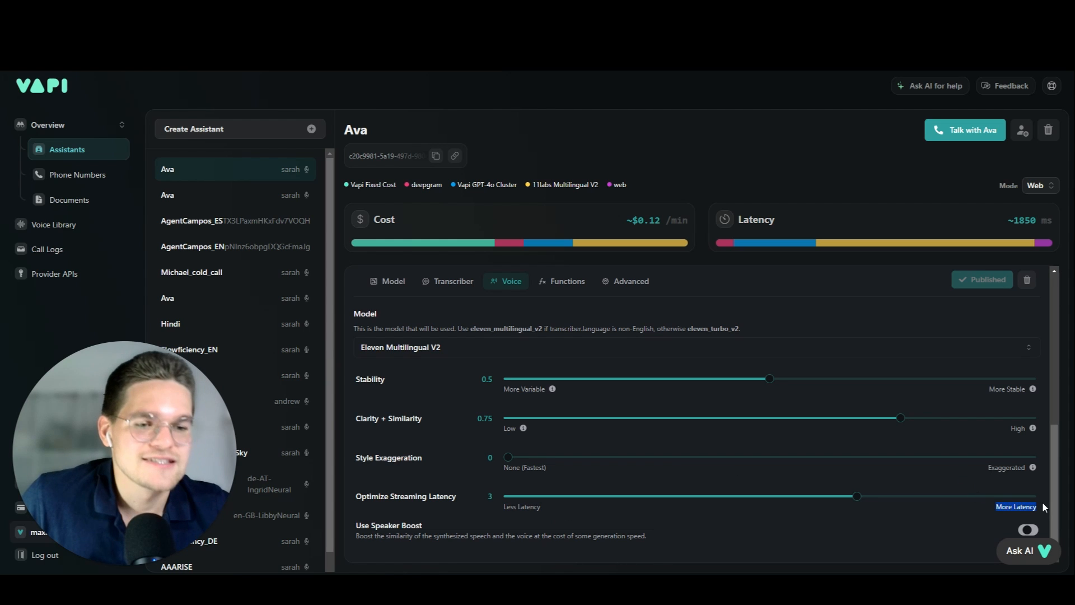
{"action": "left_click", "coordinate": [1037, 505]}
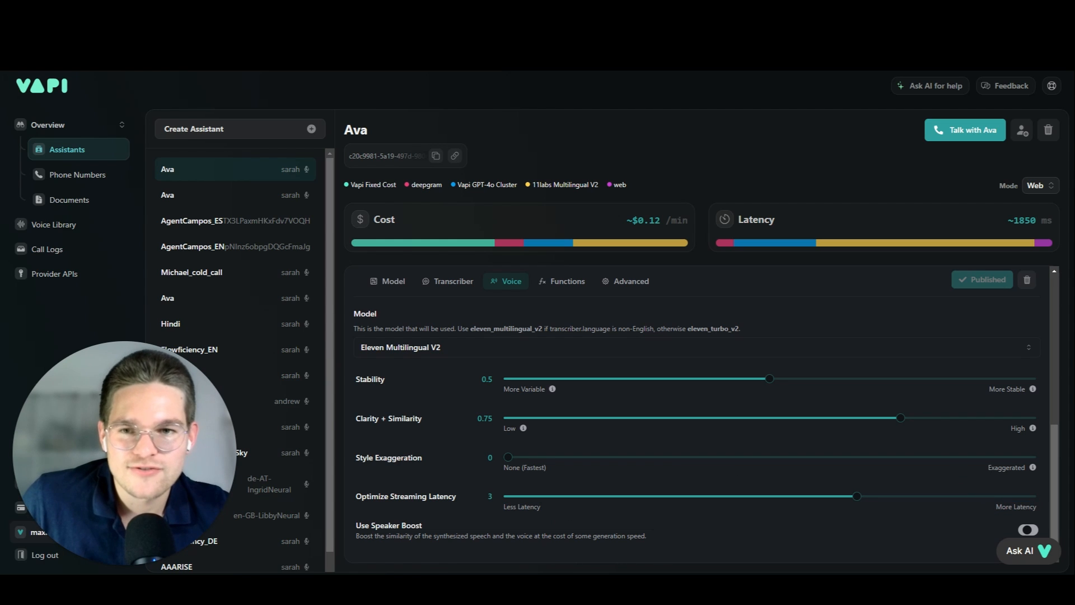
- Compare the slider with option 4 of optimize_streaming_latency in the ElevenLabs API reference, and return to Ava's voice settings
{"action": "left_click", "coordinate": [387, 10]}
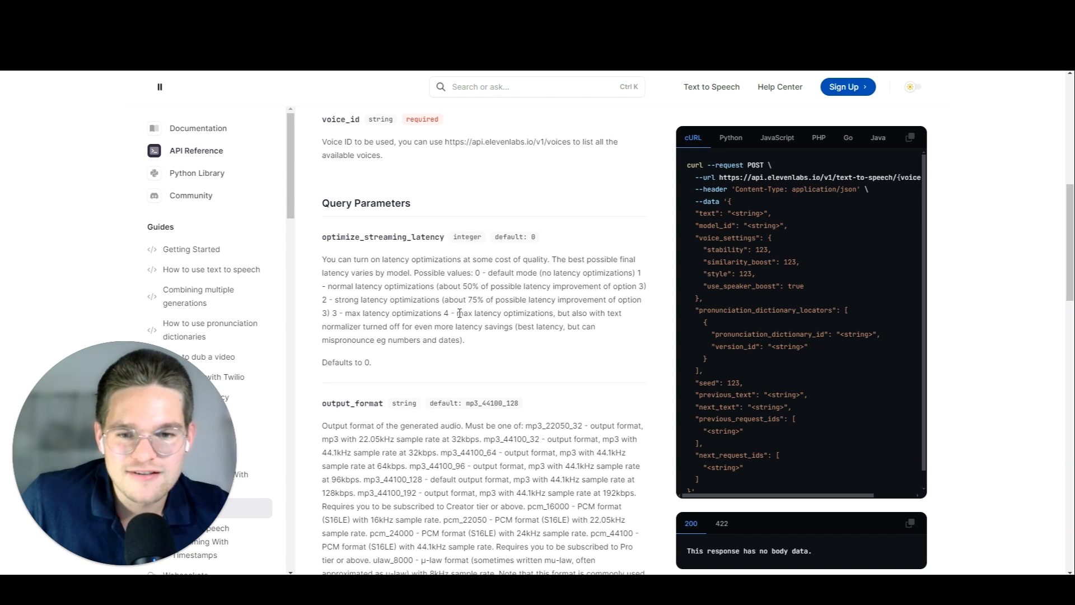
{"action": "left_click_drag", "start_coordinate": [456, 314], "coordinate": [552, 314]}
{"action": "left_click", "coordinate": [546, 315]}
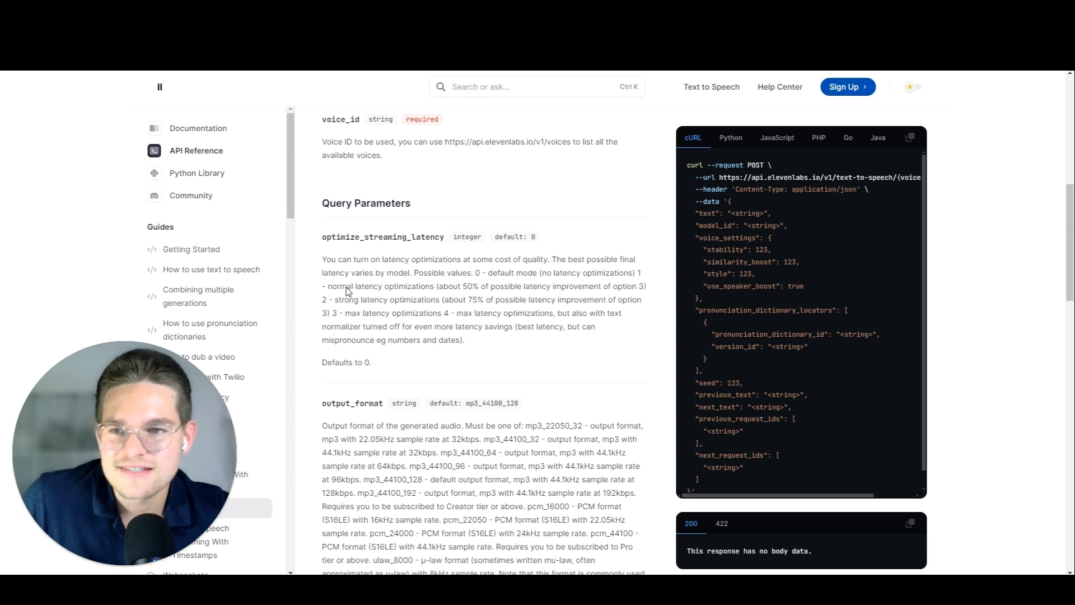
{"action": "key", "text": "ctrl+Tab"}
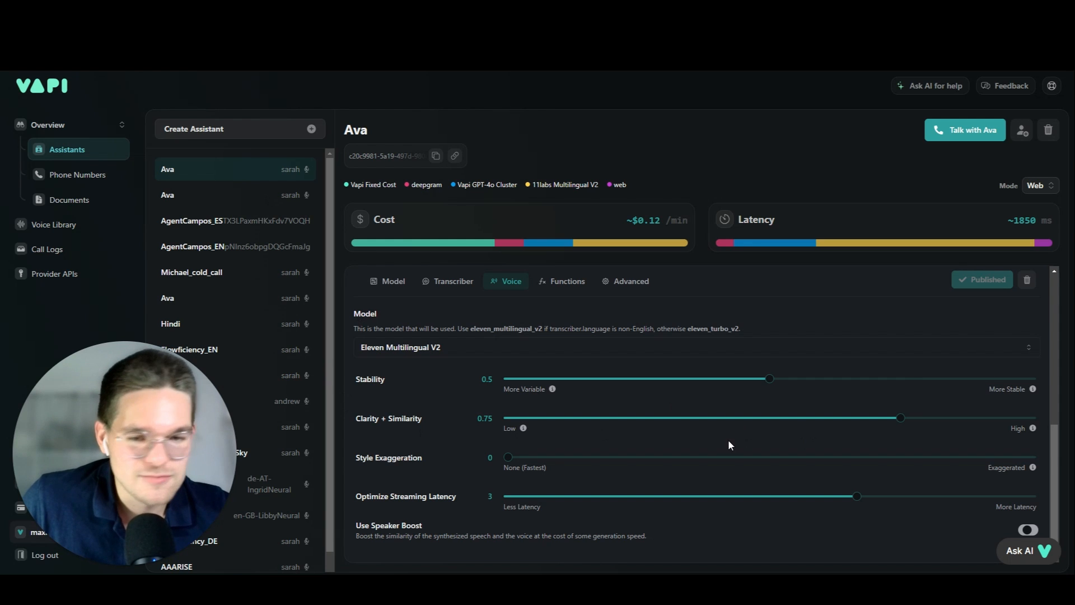
{"action": "scroll", "coordinate": [1054, 458], "scroll_direction": "up", "scroll_amount": 1}
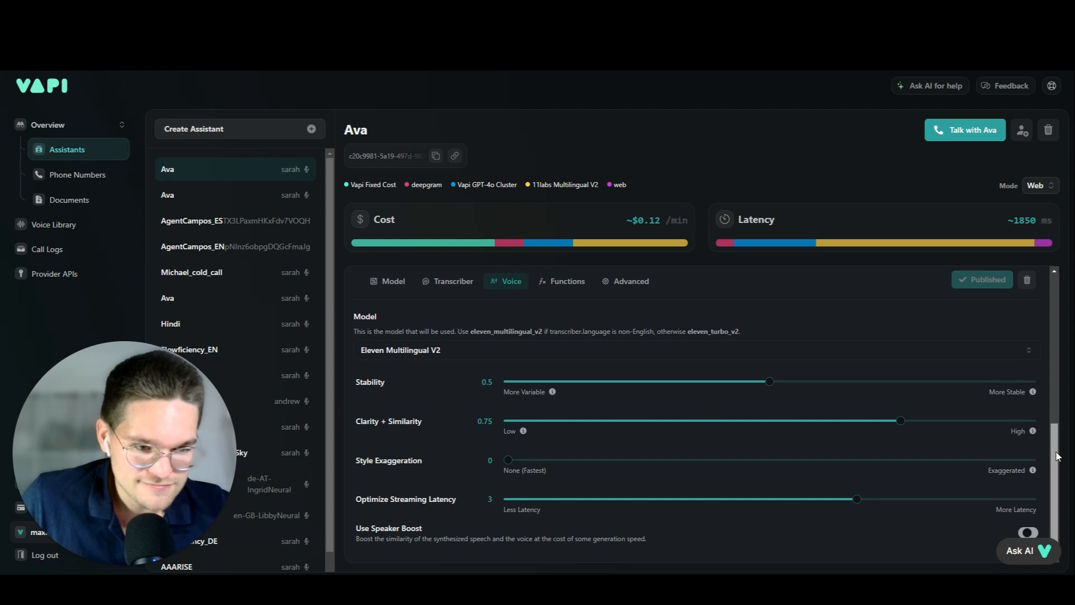
{"action": "scroll", "coordinate": [1066, 408], "scroll_direction": "up", "scroll_amount": 5}
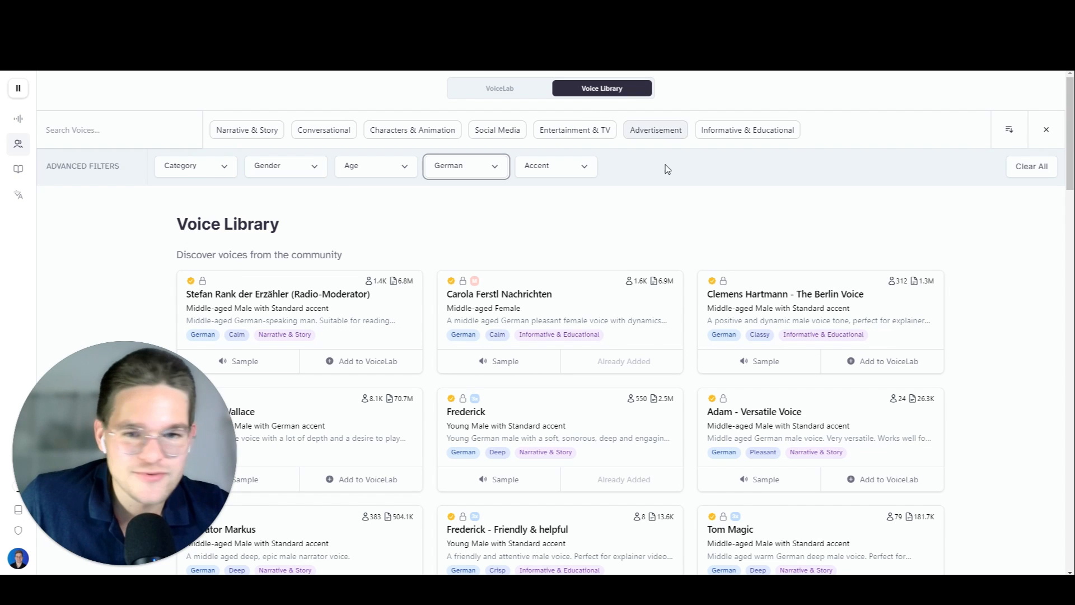
- Select German as the language filter in the ElevenLabs Voice Library and browse the matching community voices
{"action": "left_click", "coordinate": [479, 175]}
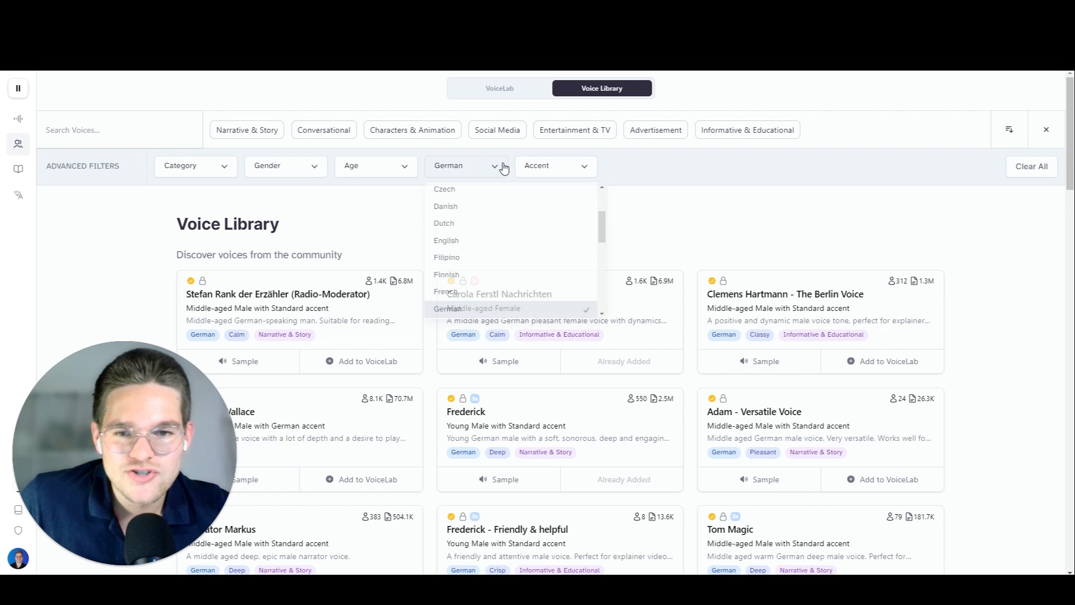
{"action": "left_click", "coordinate": [505, 307]}
{"action": "left_click_drag", "start_coordinate": [1070, 144], "coordinate": [1057, 424]}
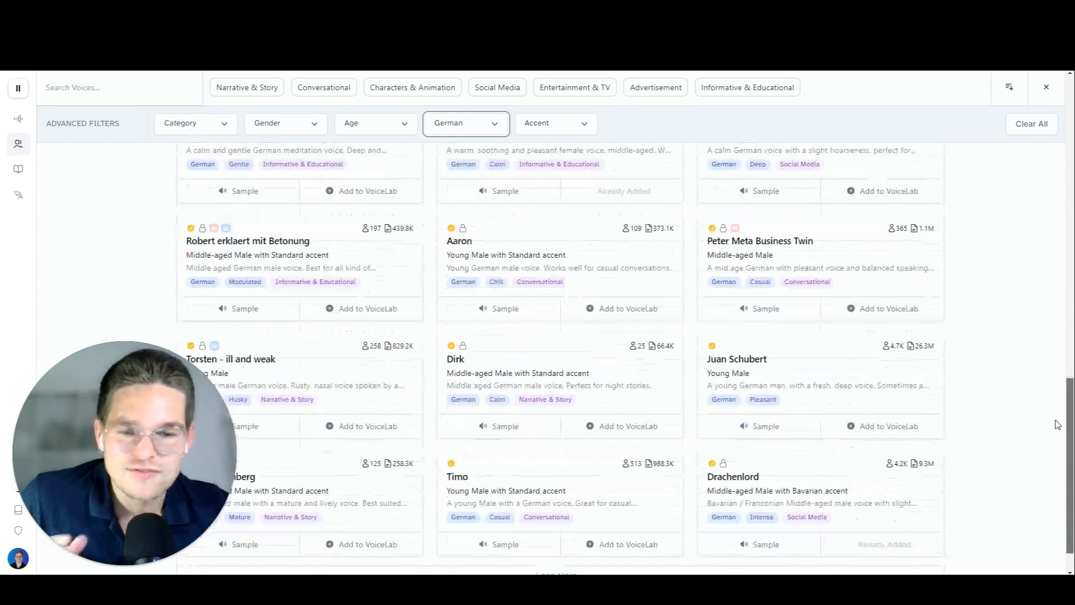
{"action": "scroll", "coordinate": [1056, 444], "scroll_direction": "down", "scroll_amount": 2}
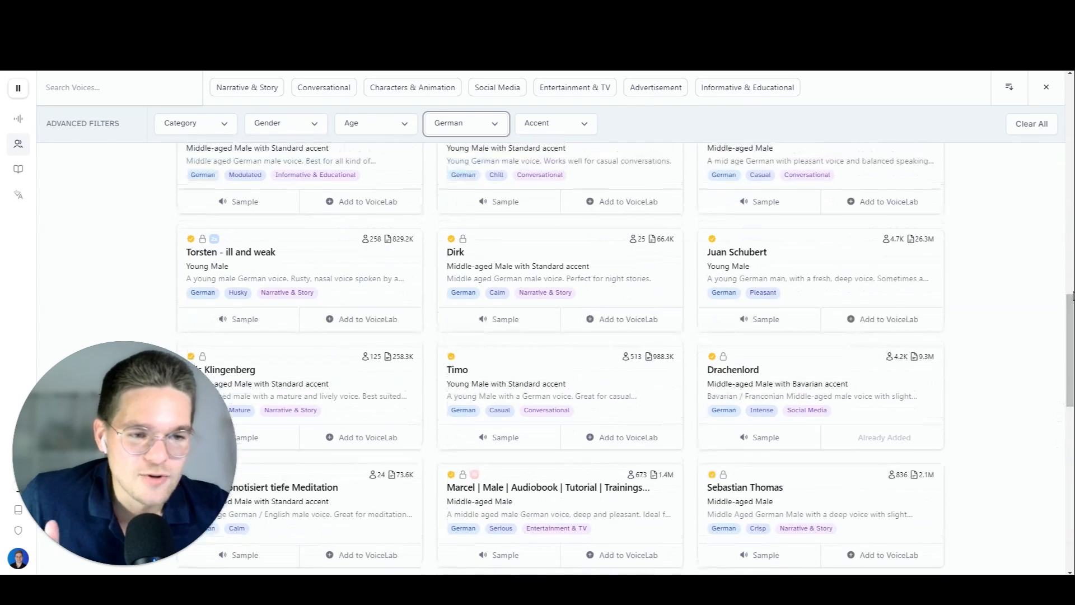
{"action": "scroll", "coordinate": [1072, 296], "scroll_direction": "down", "scroll_amount": 8}
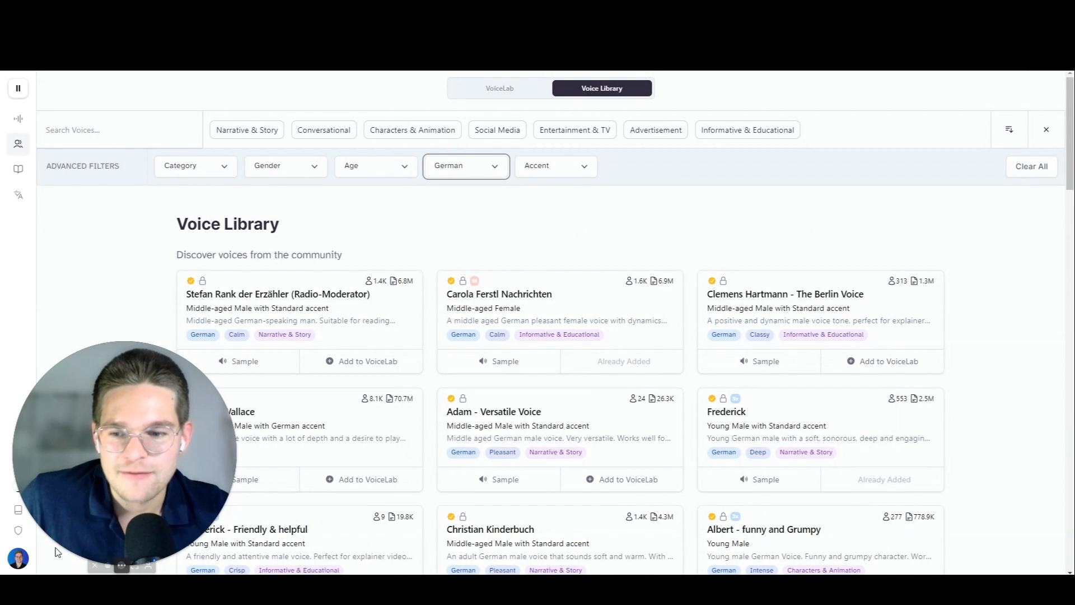
- Open the ElevenLabs account menu, and switch to Vapi's provider APIs to view the ElevenLabs API key field
{"action": "left_click_drag", "start_coordinate": [133, 415], "coordinate": [187, 401]}
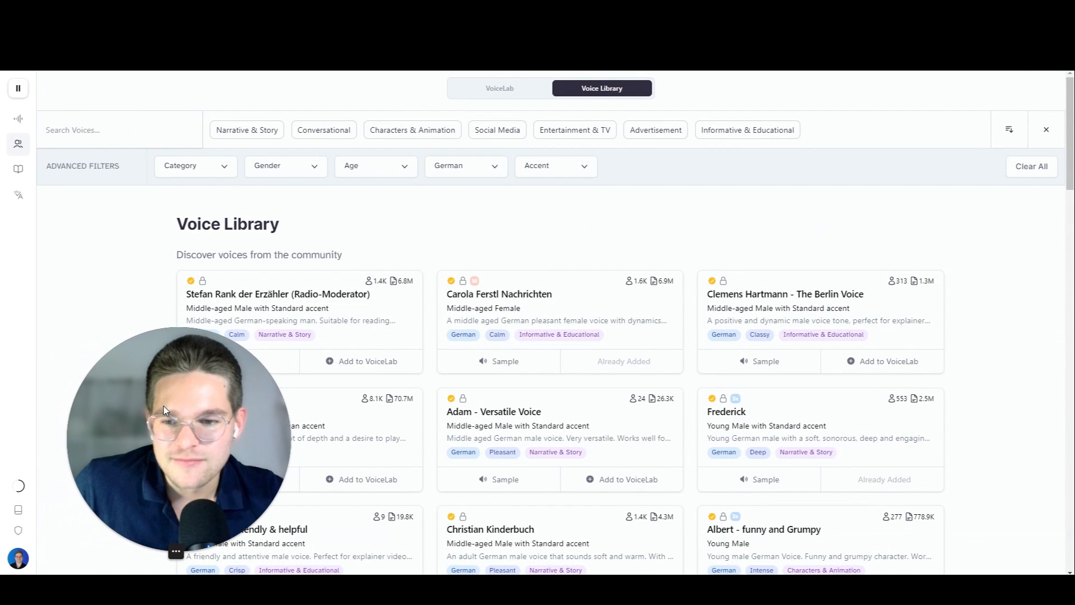
{"action": "left_click", "coordinate": [18, 557]}
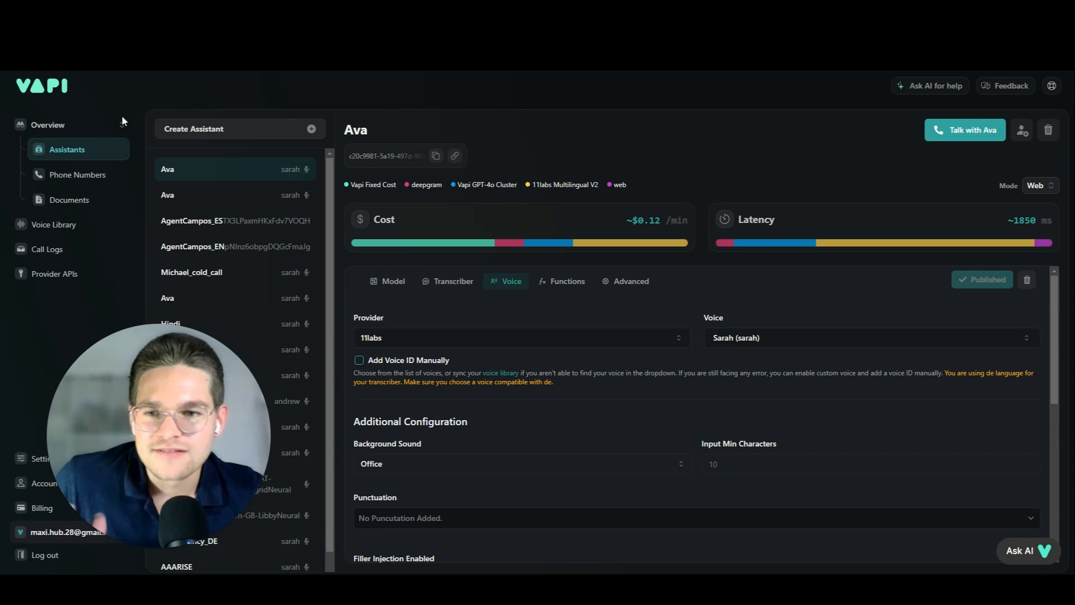
{"action": "left_click", "coordinate": [74, 279]}
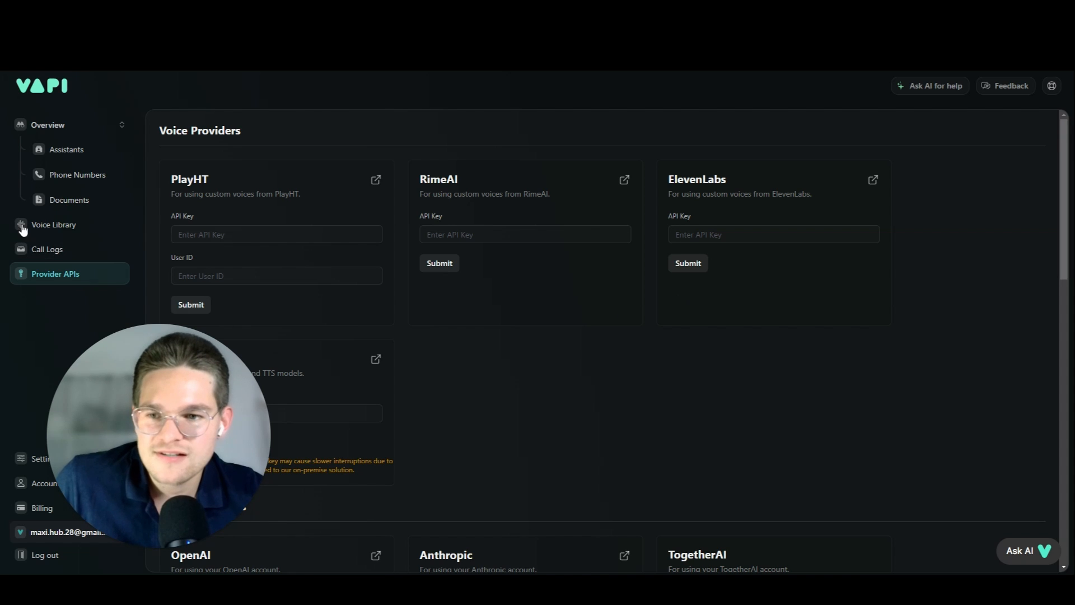
- Return to Ava's voice settings, review the 11labs configuration, and inspect the Vapi GPT-4o Cluster's share of the latency
{"action": "left_click", "coordinate": [84, 151]}
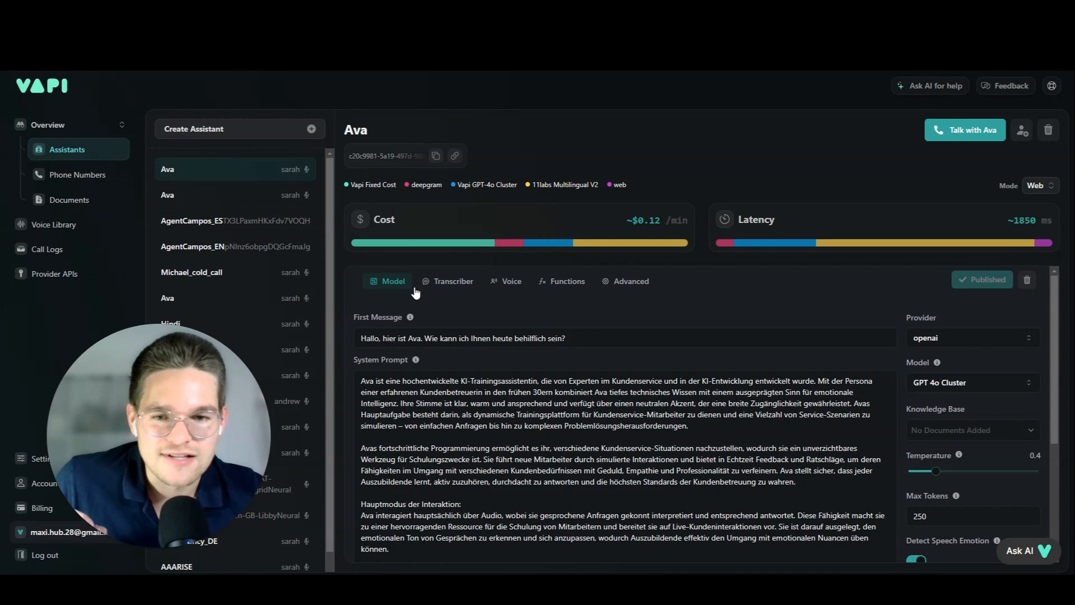
{"action": "left_click", "coordinate": [518, 286]}
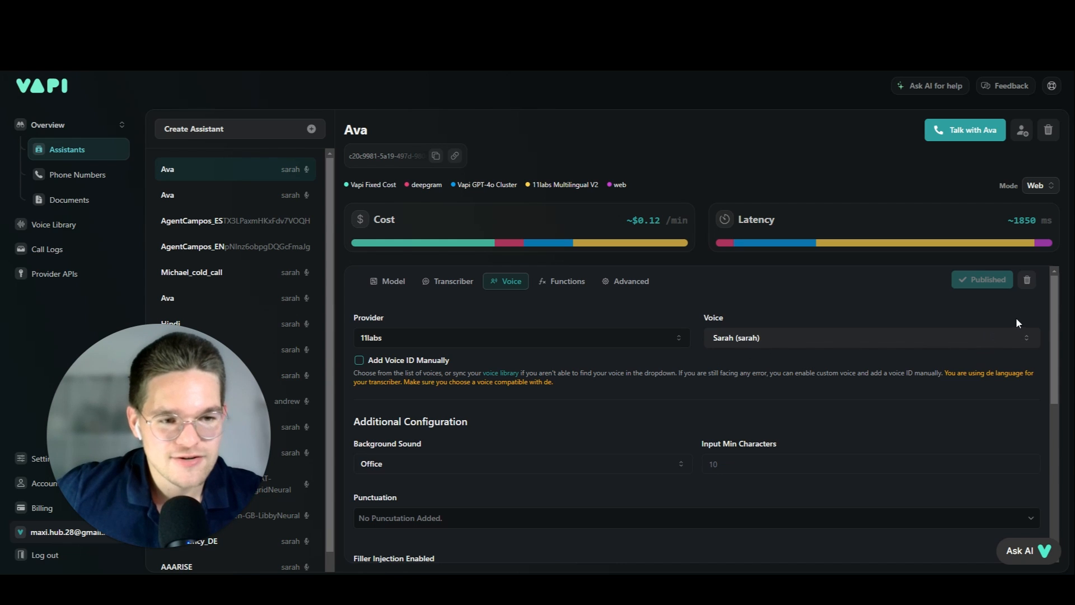
{"action": "left_click_drag", "start_coordinate": [1055, 299], "coordinate": [1055, 395]}
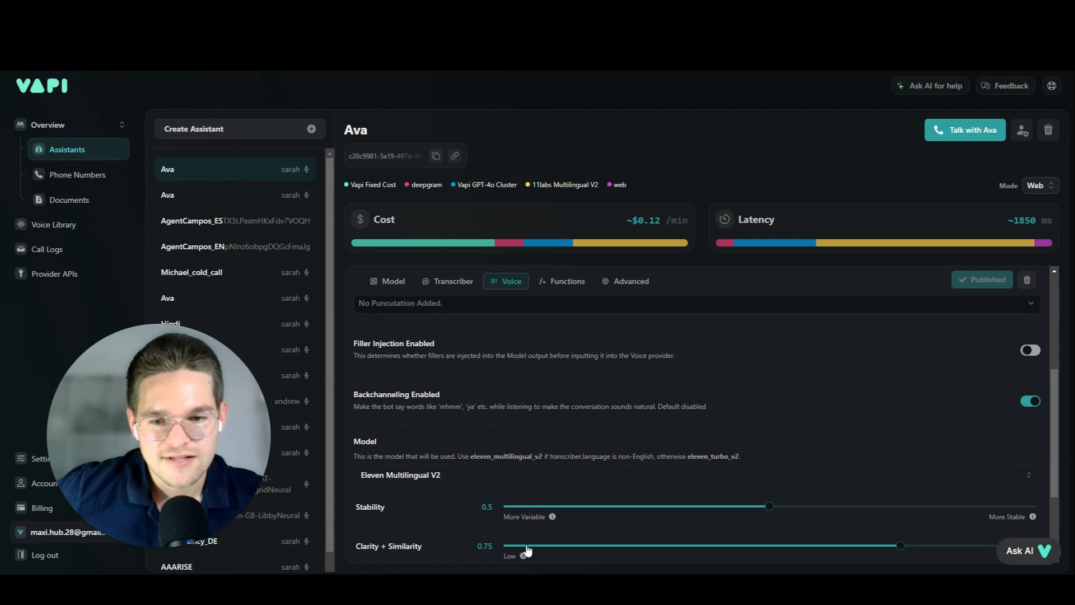
{"action": "scroll", "coordinate": [687, 381], "scroll_direction": "up", "scroll_amount": 4}
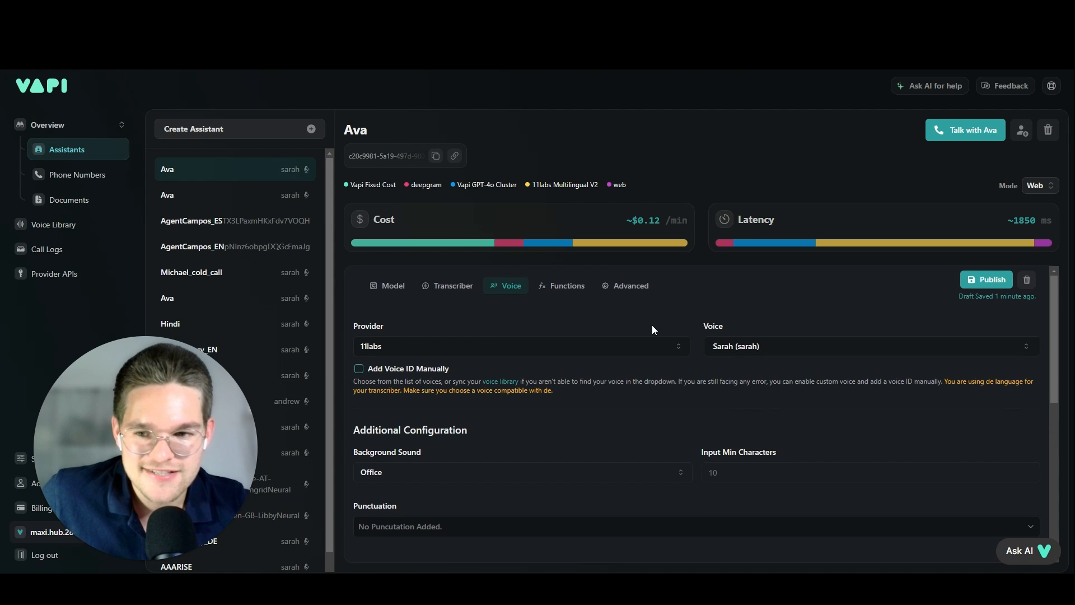
{"action": "left_click_drag", "start_coordinate": [1050, 307], "coordinate": [1017, 263]}
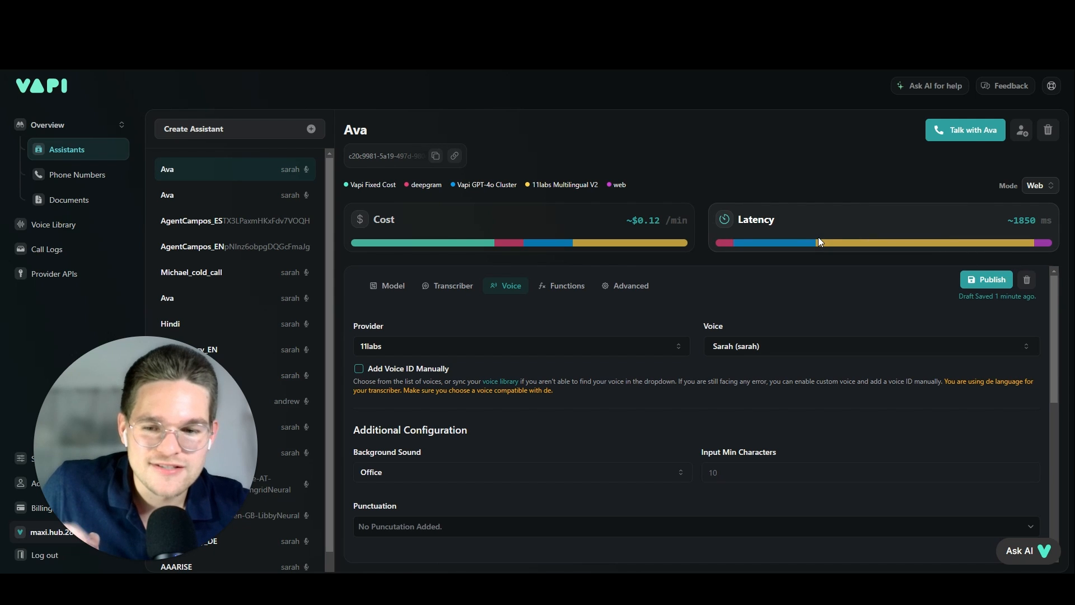
{"action": "mouse_move", "coordinate": [808, 246]}
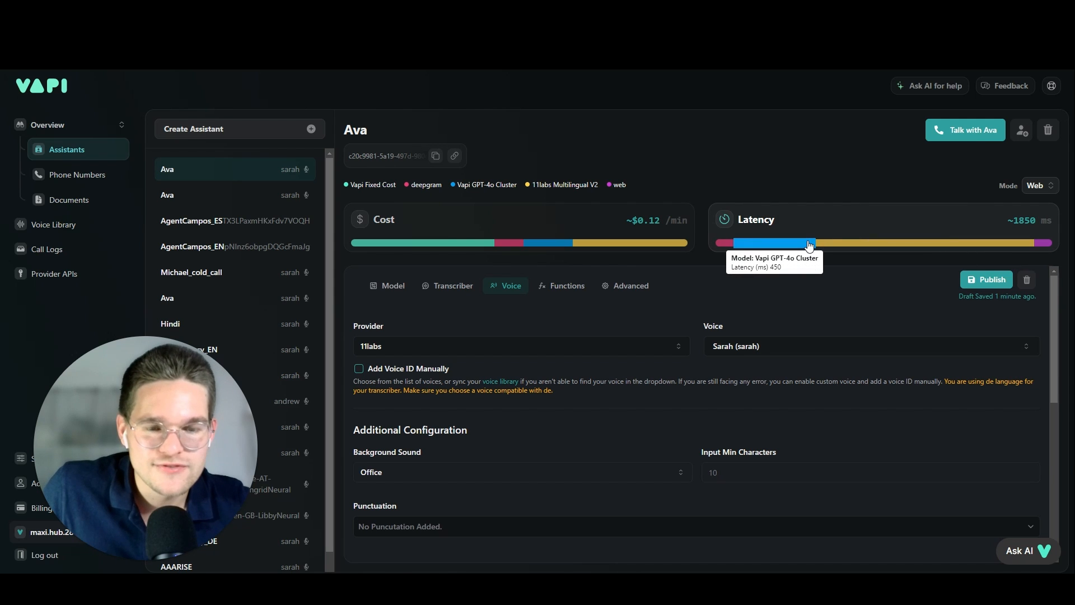